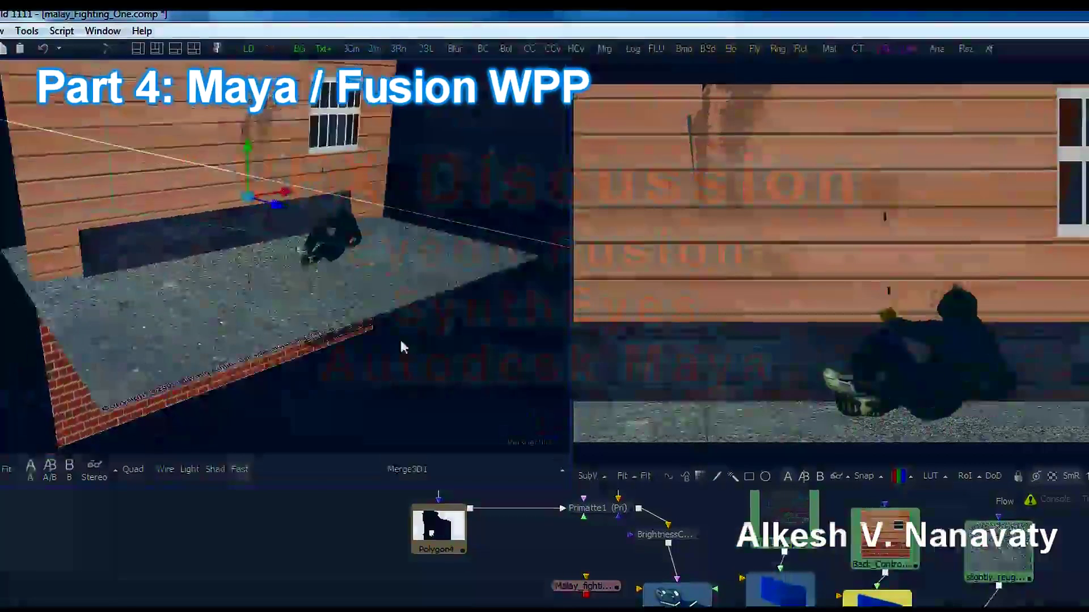
- Switch the 3D viewer from the front view to Perspective to show the point-cloud scene
{"action": "left_click_drag", "start_coordinate": [401, 339], "coordinate": [309, 328]}
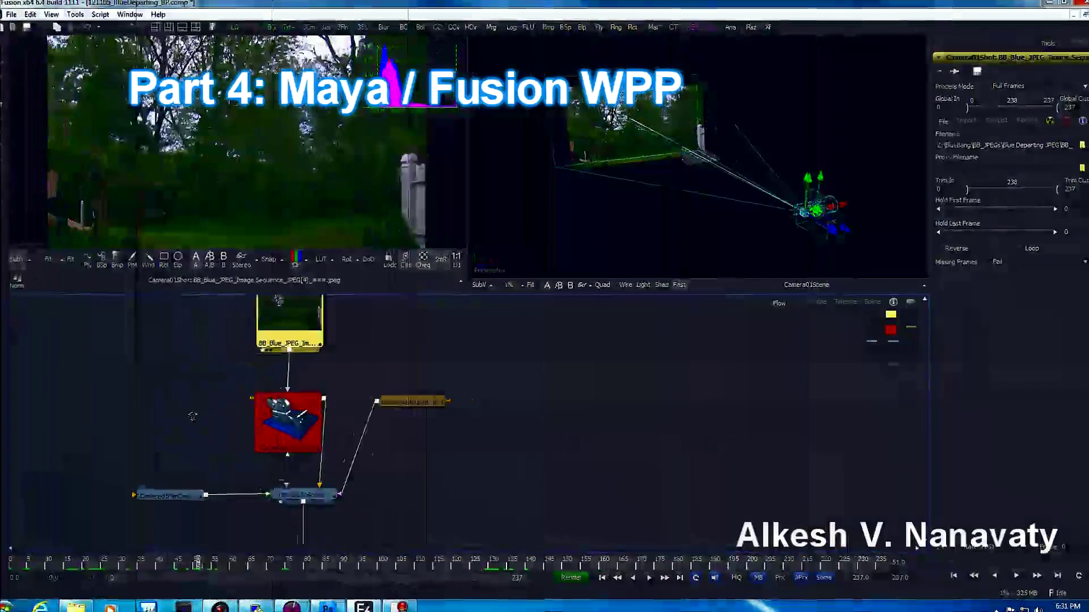
{"action": "scroll", "coordinate": [280, 425], "scroll_direction": "up", "scroll_amount": 5}
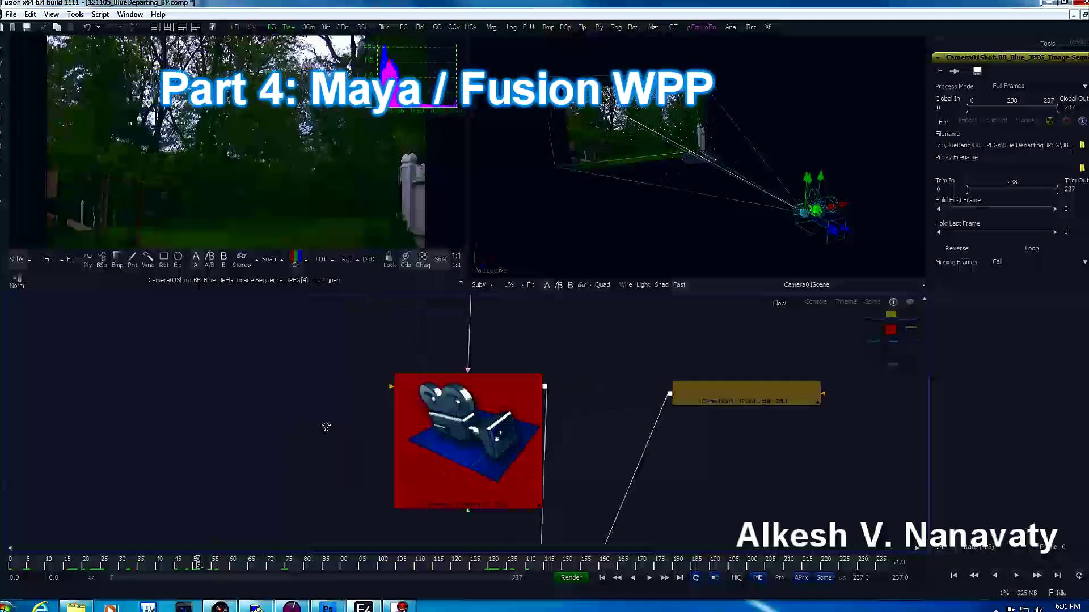
{"action": "scroll", "coordinate": [326, 426], "scroll_direction": "down", "scroll_amount": 5}
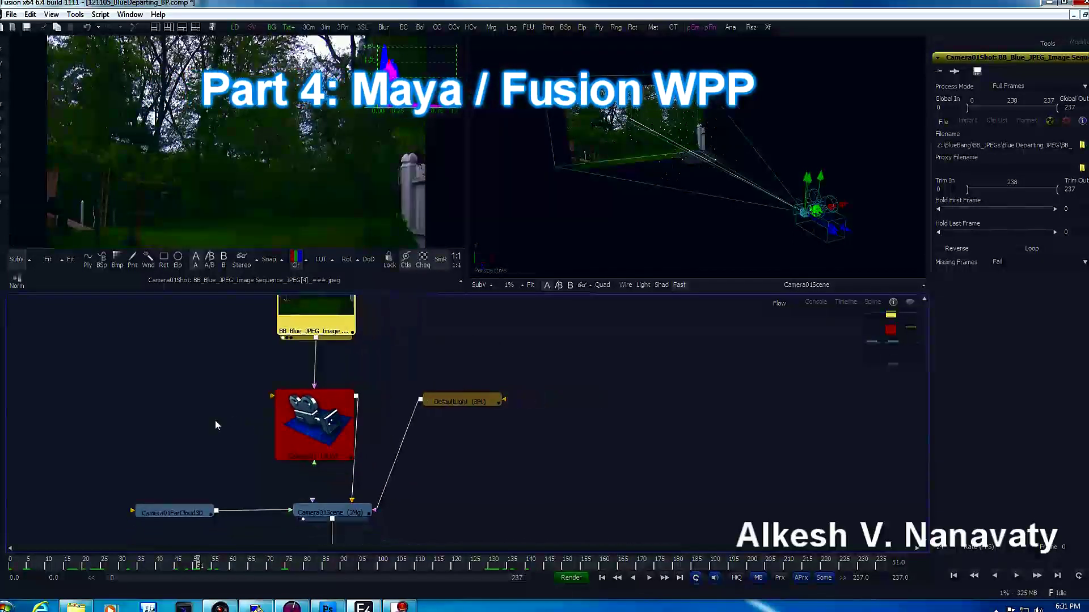
{"action": "scroll", "coordinate": [215, 425], "scroll_direction": "down", "scroll_amount": 2}
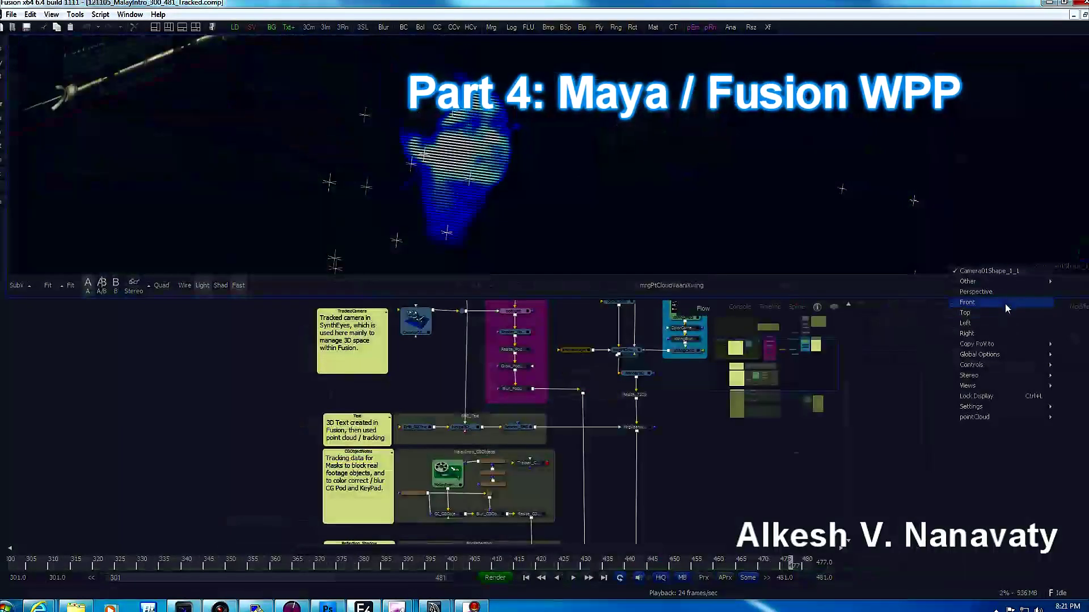
{"action": "left_click", "coordinate": [1005, 294]}
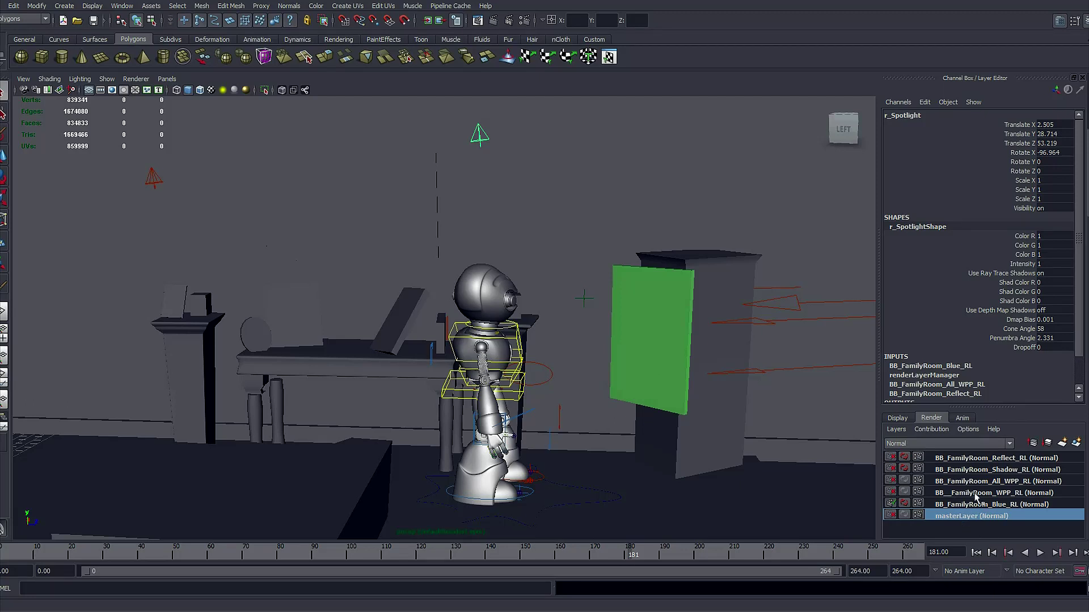
- Switch to the BB_FamilyRoom_Blue_RL render layer, preview its render, then close Render View
{"action": "left_click_drag", "start_coordinate": [758, 418], "coordinate": [716, 398]}
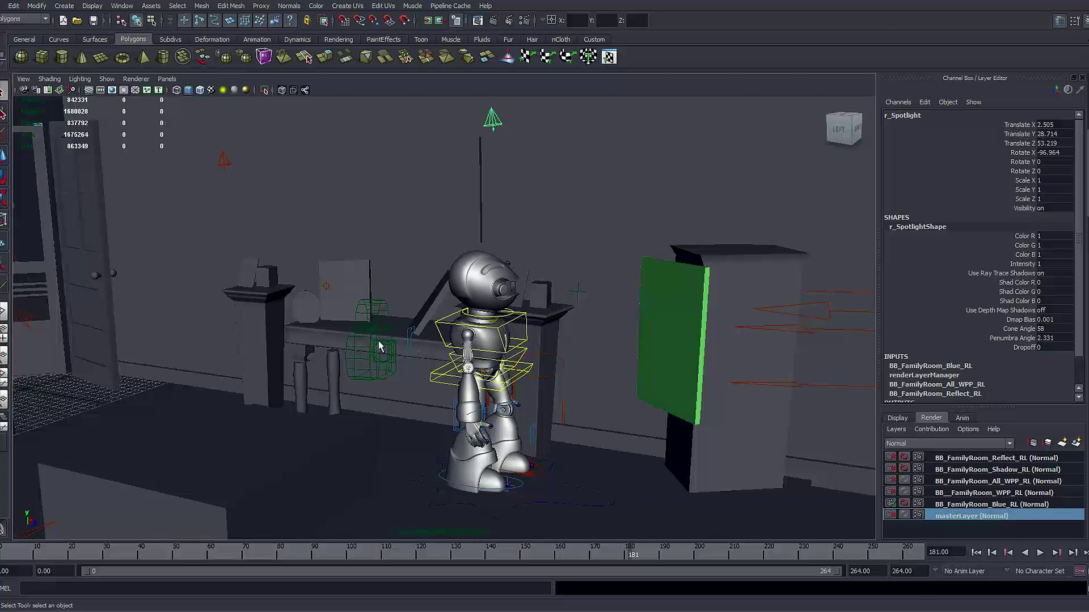
{"action": "left_click", "coordinate": [971, 504]}
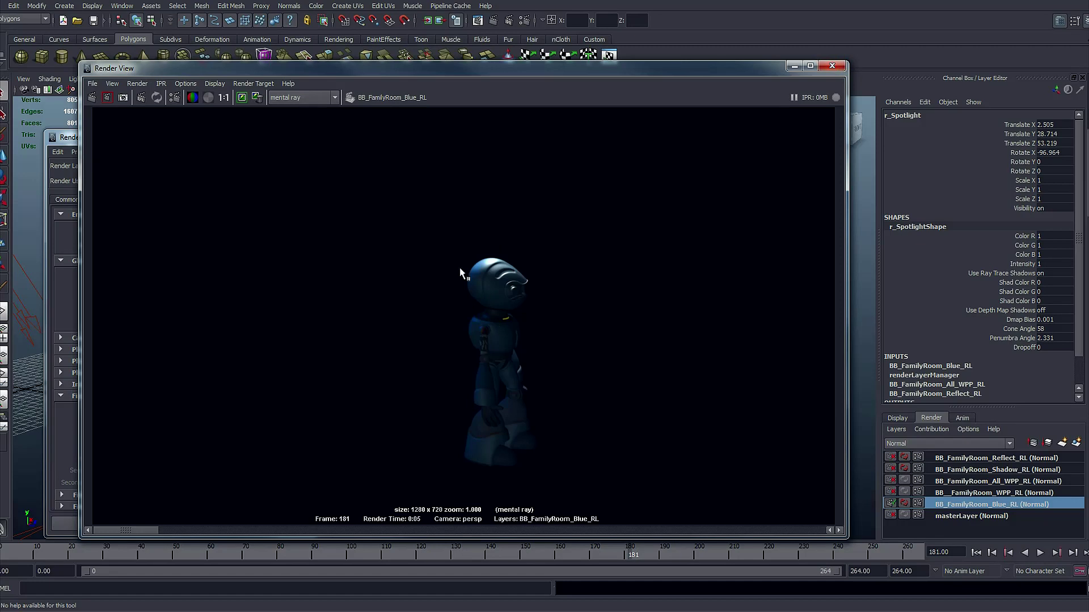
{"action": "left_click", "coordinate": [832, 66]}
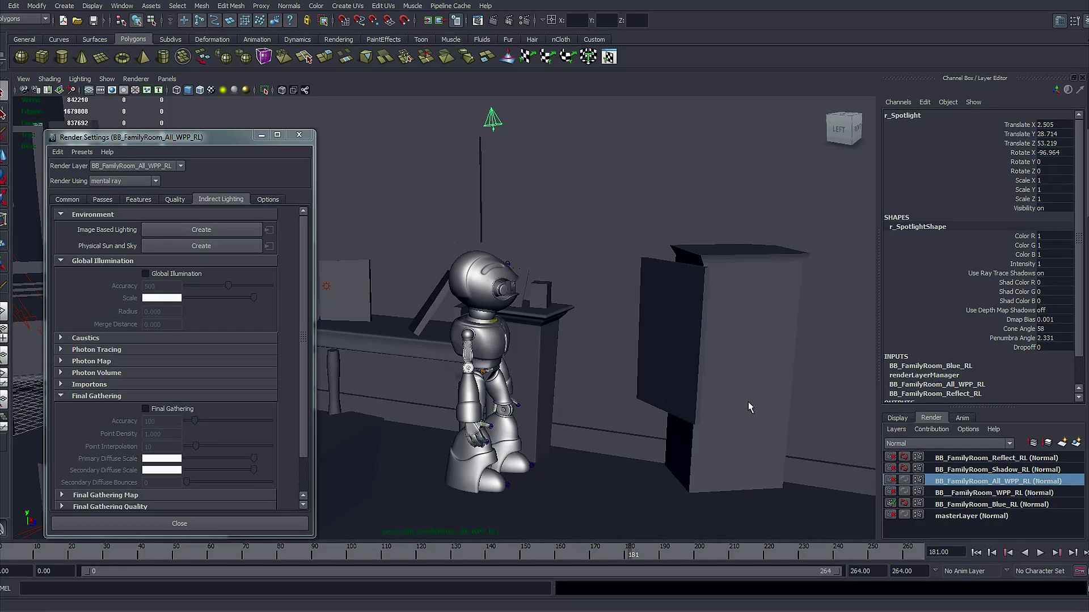
- Re-render BB_FamilyRoom_Shadow_RL, check its alpha shadow matte, then make BB_FamilyRoom_Reflect_RL current
{"action": "left_click", "coordinate": [978, 468]}
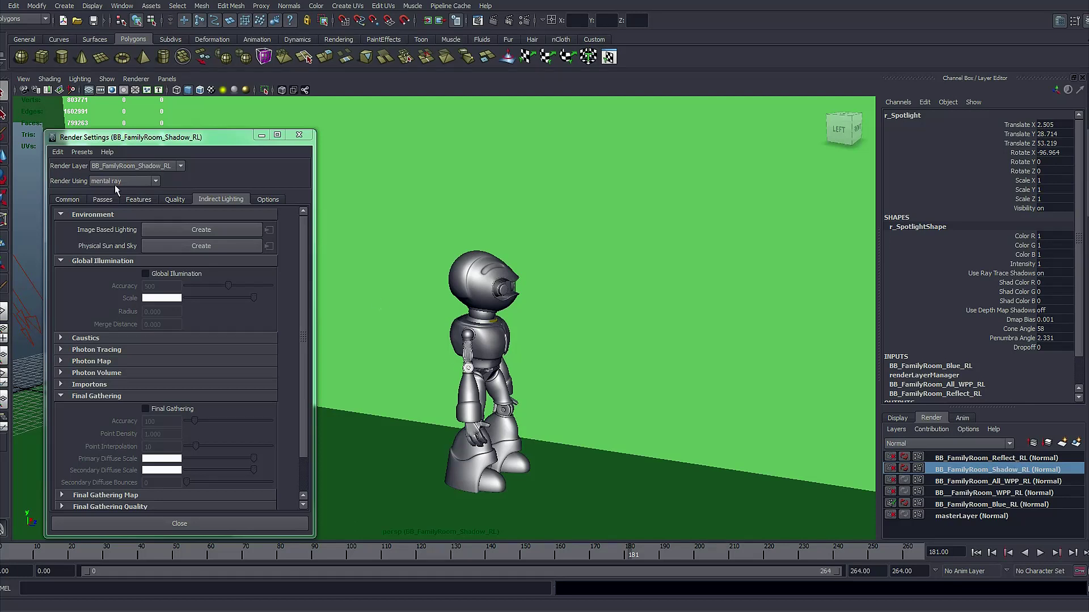
{"action": "left_click", "coordinate": [102, 199]}
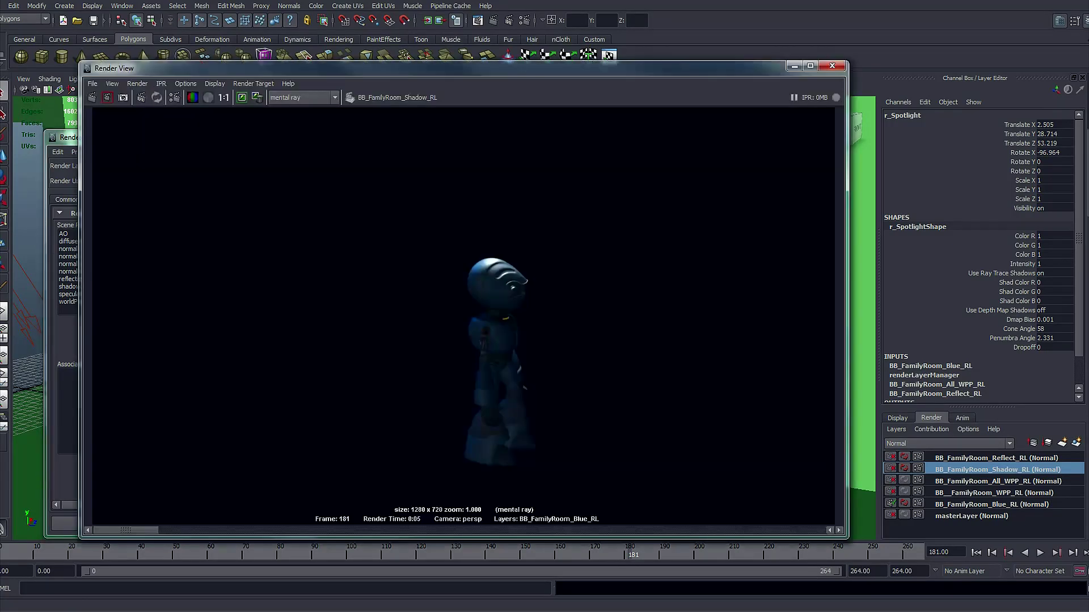
{"action": "left_click", "coordinate": [90, 97]}
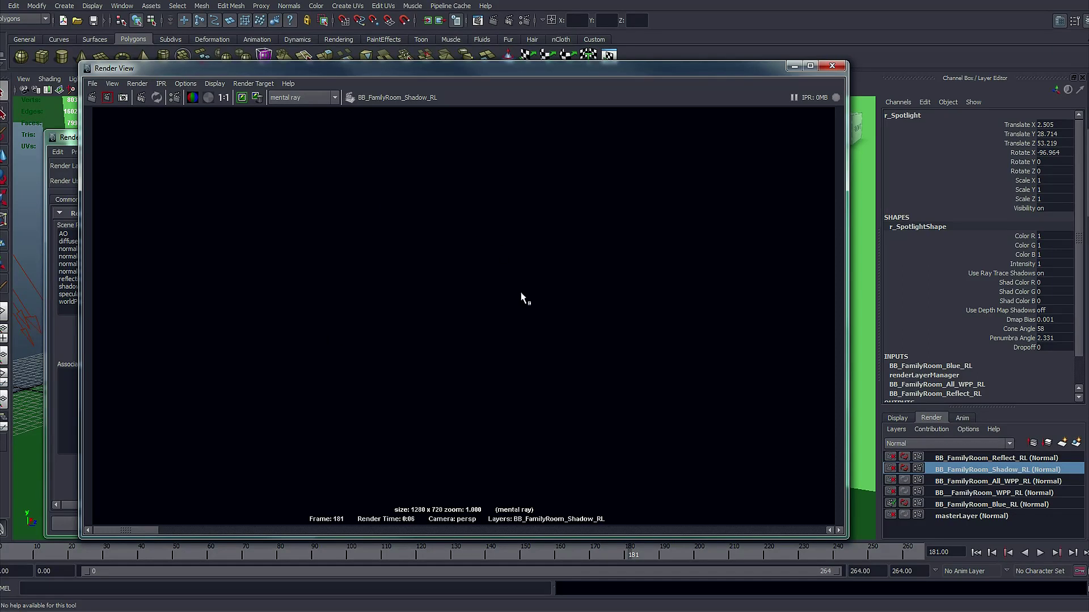
{"action": "left_click", "coordinate": [209, 97]}
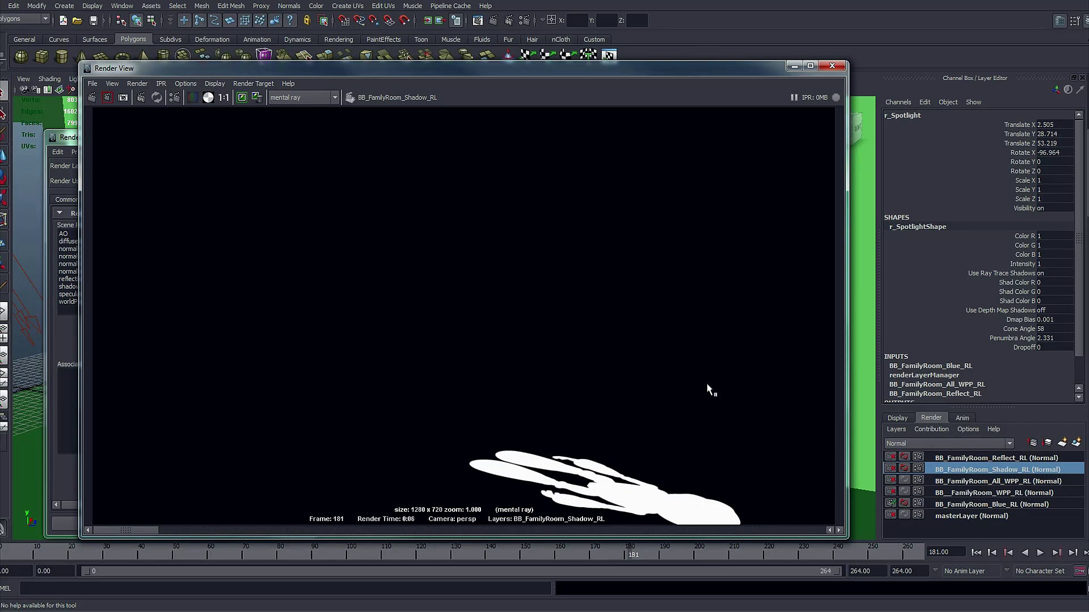
{"action": "left_click", "coordinate": [792, 67]}
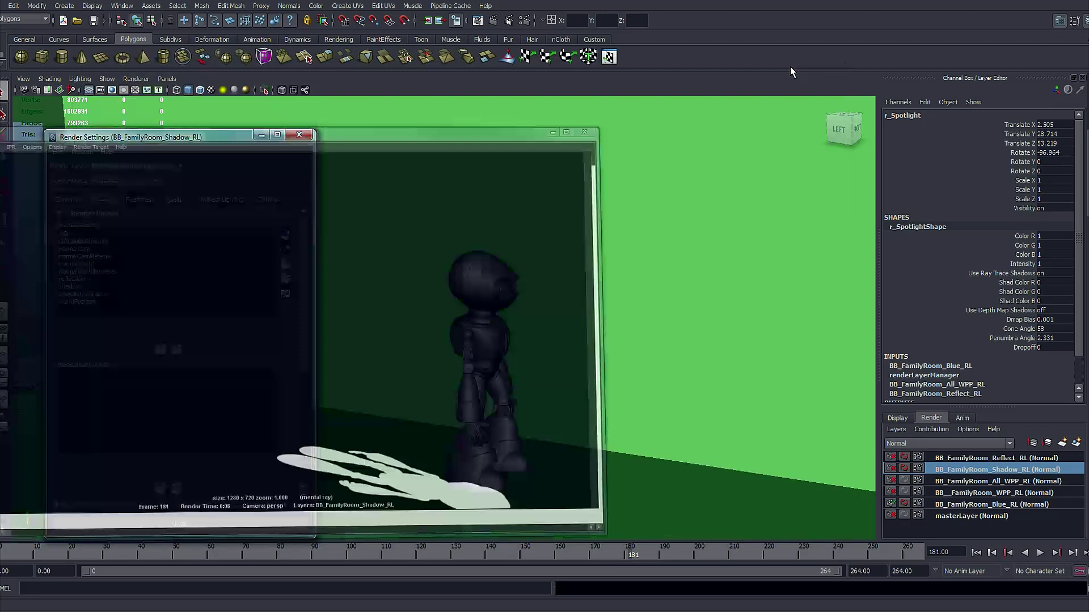
{"action": "left_click", "coordinate": [987, 459]}
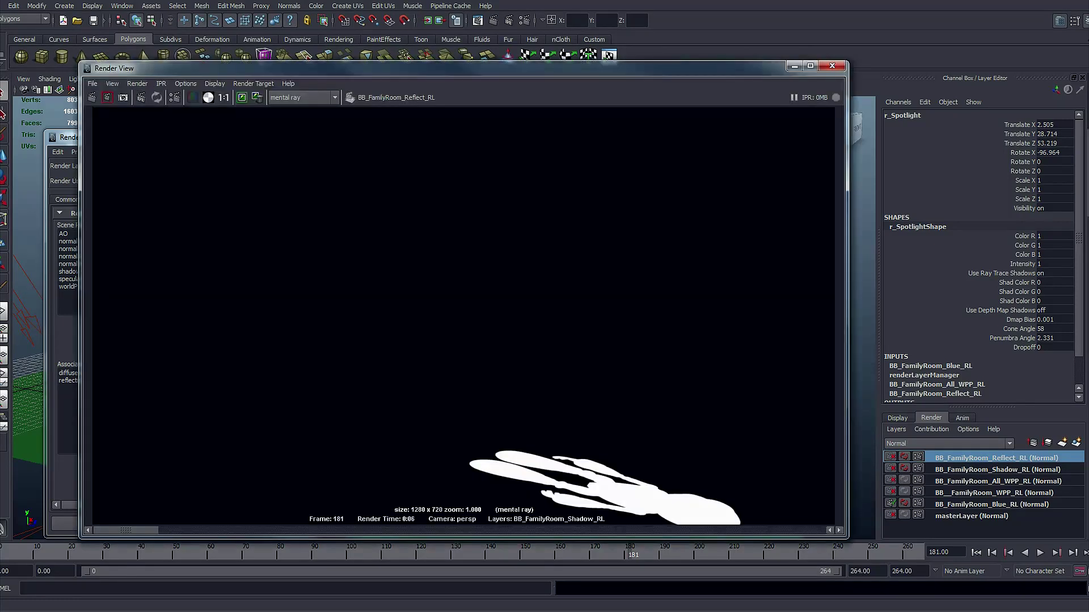
{"action": "left_click", "coordinate": [108, 97]}
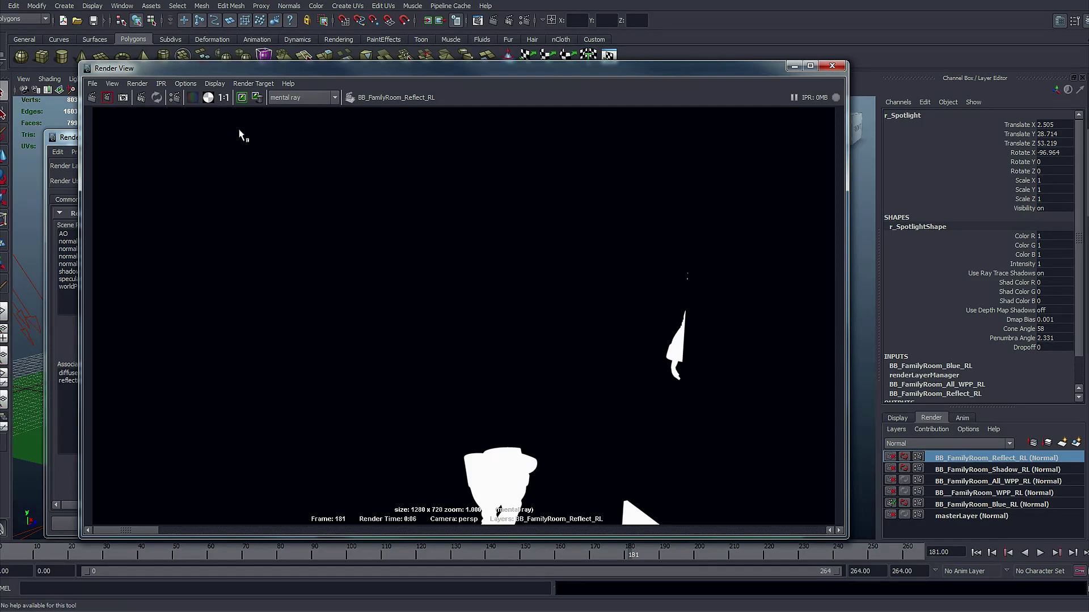
{"action": "left_click", "coordinate": [193, 98]}
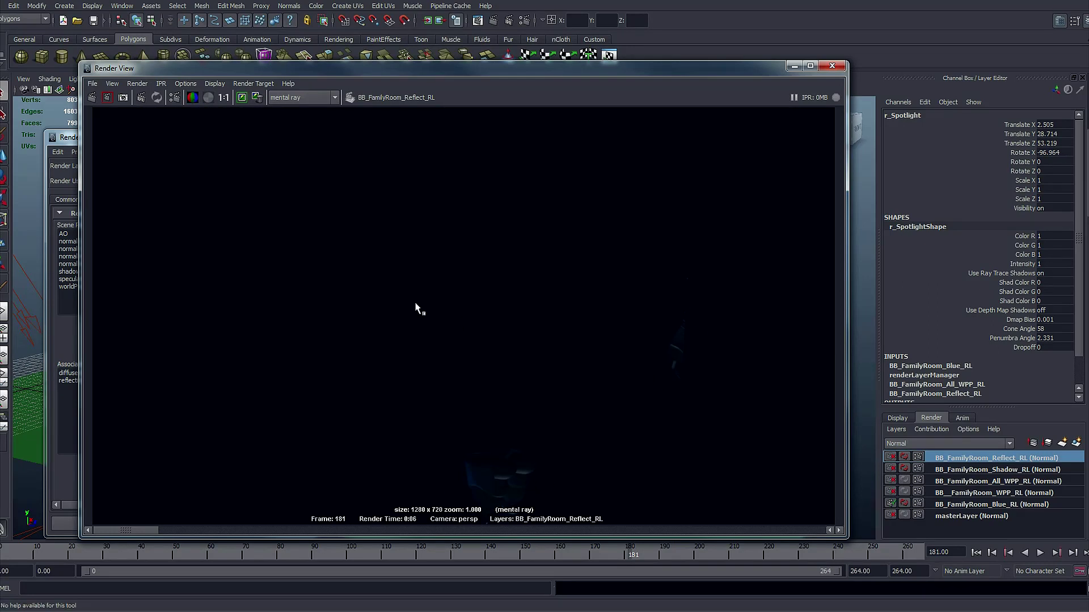
{"action": "left_click", "coordinate": [832, 66]}
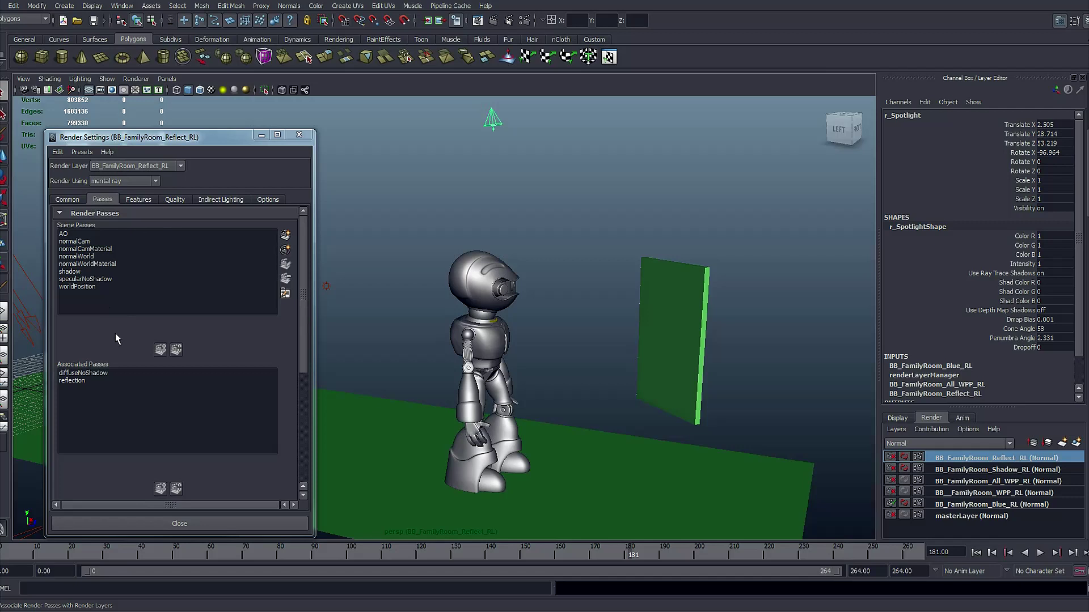
- Choose BB_FamilyRoom_All_WPP_RL in Render Settings and review its Common output and Quality framebuffer settings
{"action": "left_click", "coordinate": [167, 165]}
{"action": "left_click", "coordinate": [168, 192]}
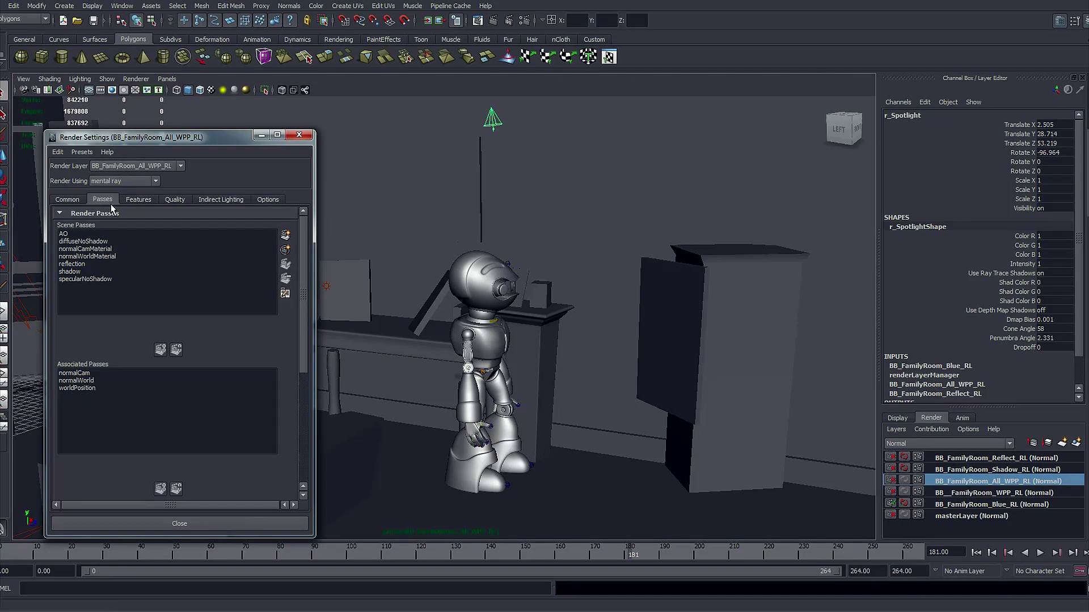
{"action": "left_click", "coordinate": [67, 201]}
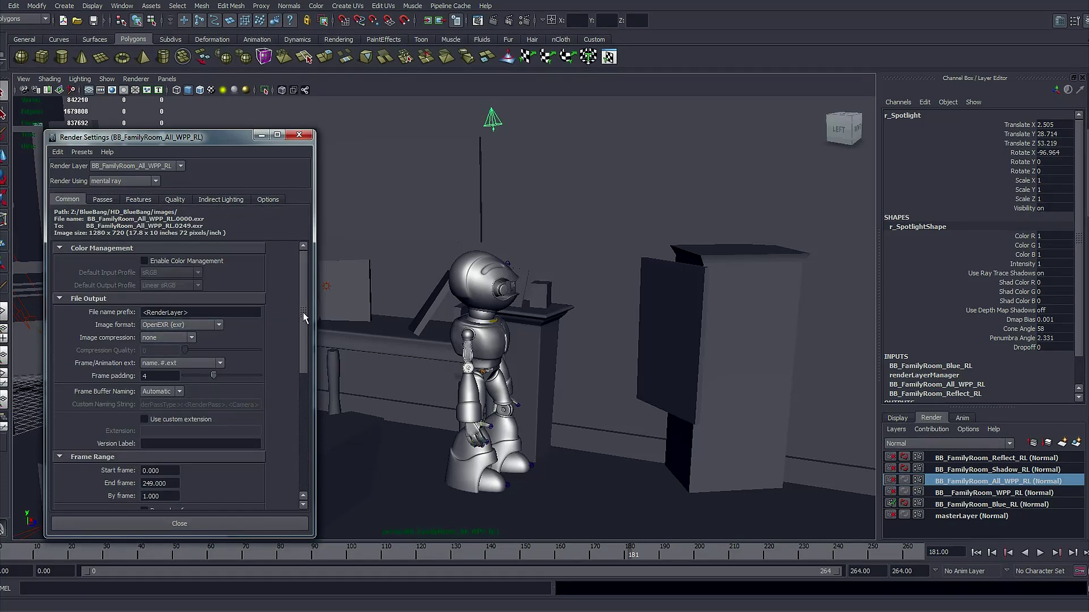
{"action": "left_click_drag", "start_coordinate": [302, 312], "coordinate": [311, 272]}
{"action": "left_click", "coordinate": [173, 199]}
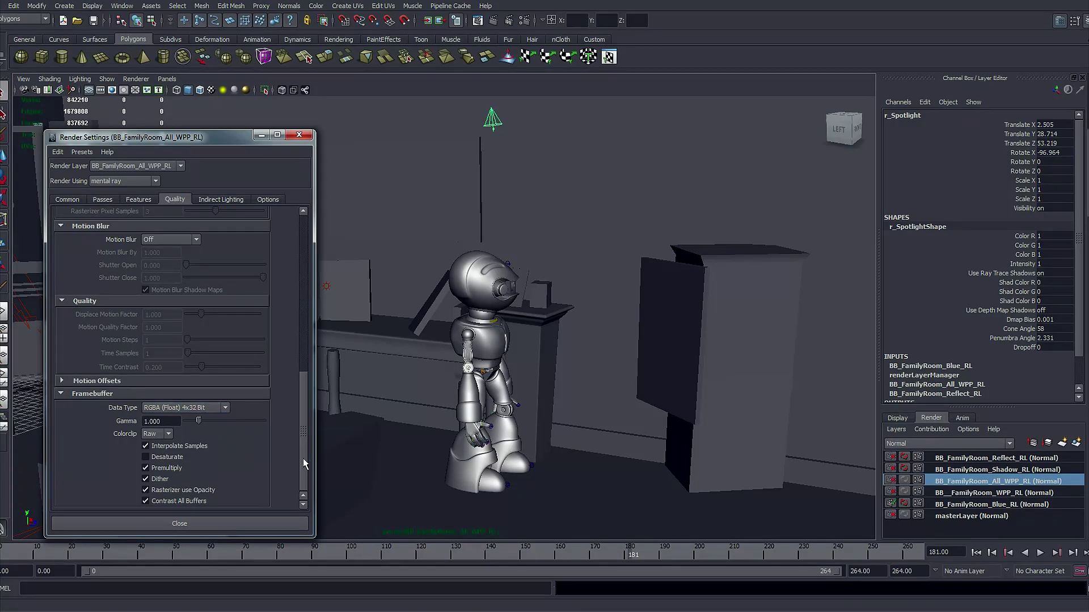
{"action": "mouse_move", "coordinate": [303, 458]}
{"action": "left_mouse_down"}
{"action": "mouse_move", "coordinate": [306, 397]}
{"action": "mouse_move", "coordinate": [312, 470]}
{"action": "left_mouse_up"}
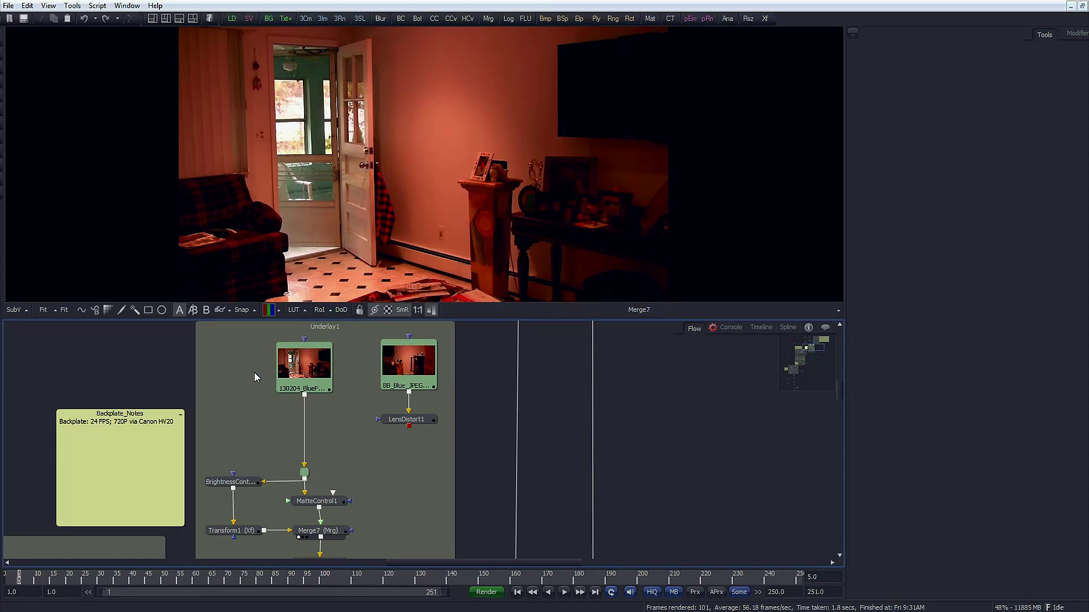
- At frame 251, reset LensDistort1's Distortion to 0.0 and view its output
{"action": "left_click_drag", "start_coordinate": [320, 366], "coordinate": [321, 163]}
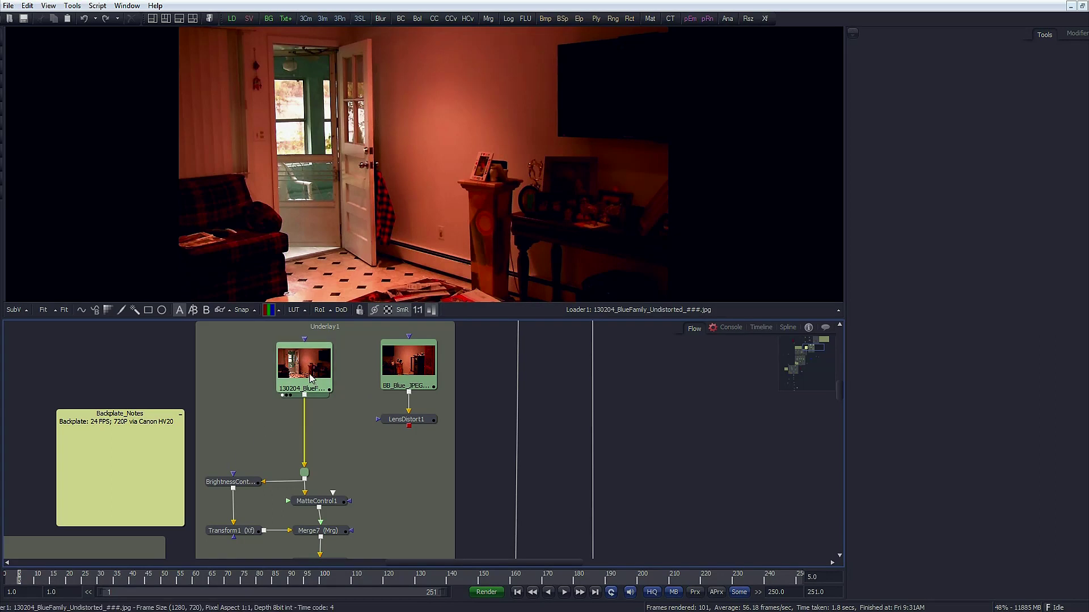
{"action": "left_click", "coordinate": [813, 579]}
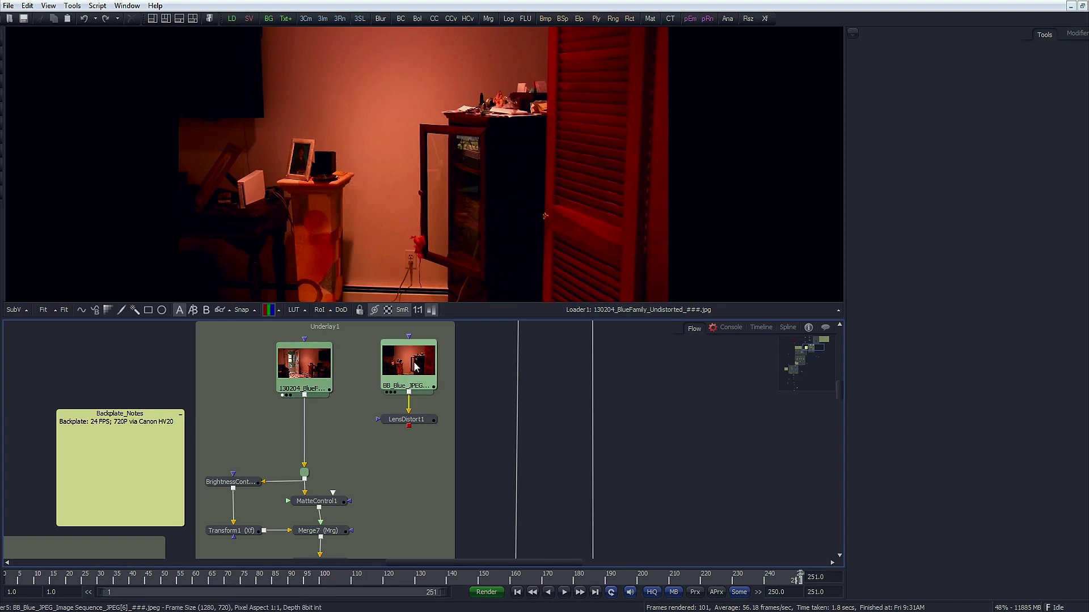
{"action": "left_click_drag", "start_coordinate": [415, 367], "coordinate": [404, 228]}
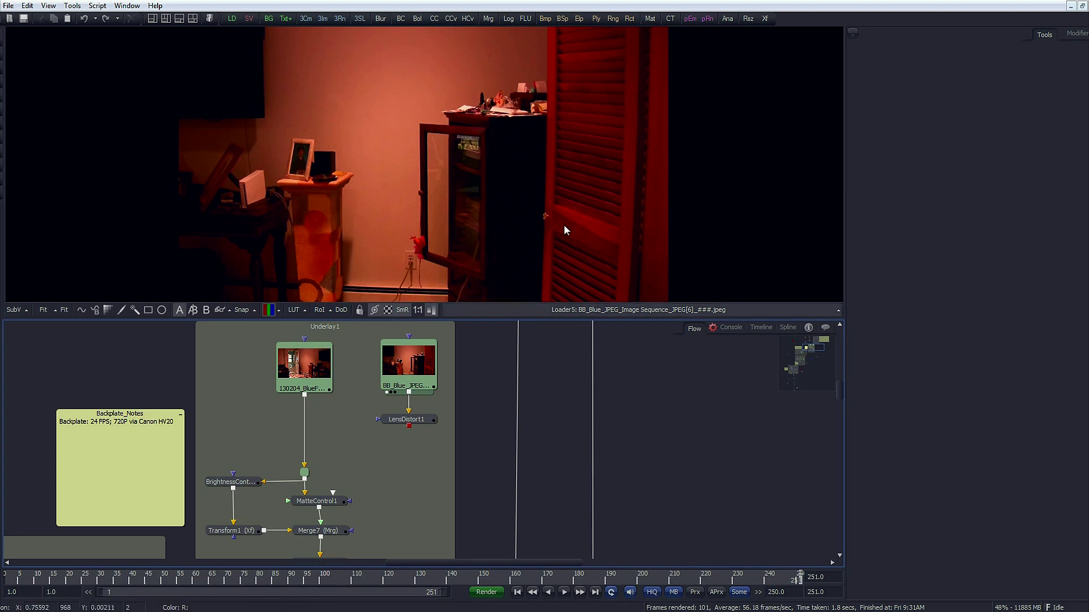
{"action": "left_click", "coordinate": [390, 418]}
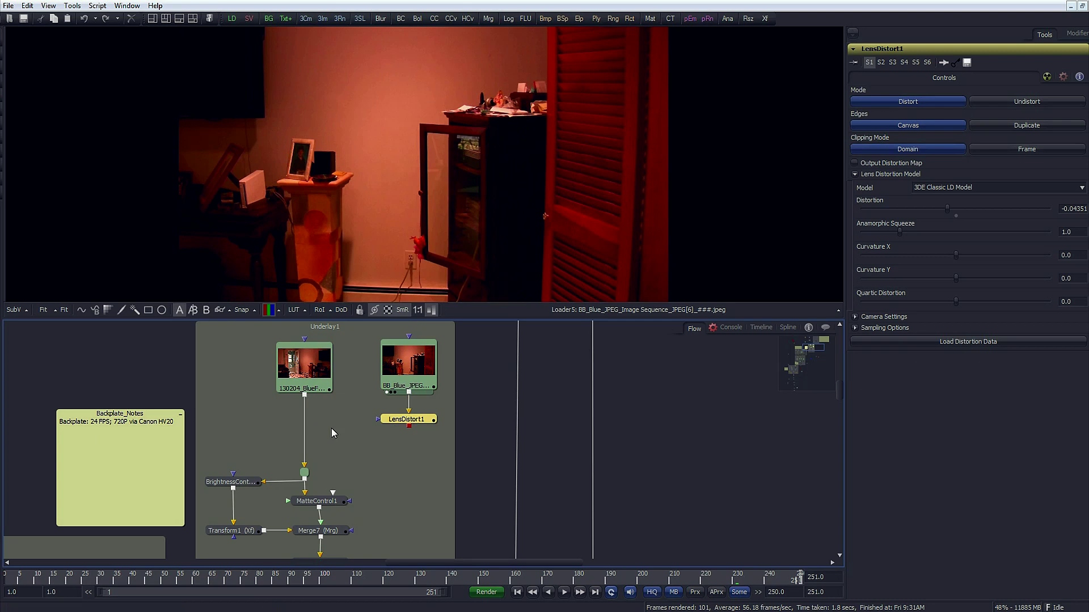
{"action": "left_click", "coordinate": [956, 216]}
{"action": "key", "text": "1"}
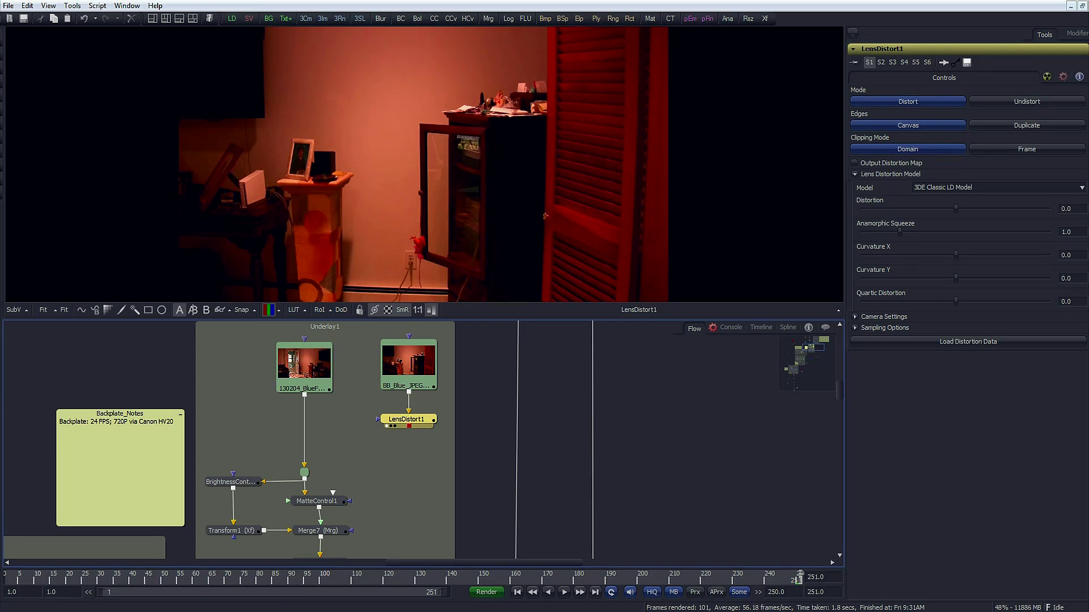
- Bring up the Notepad note and select the distortion value -0.01046
{"action": "key", "text": "alt+Tab"}
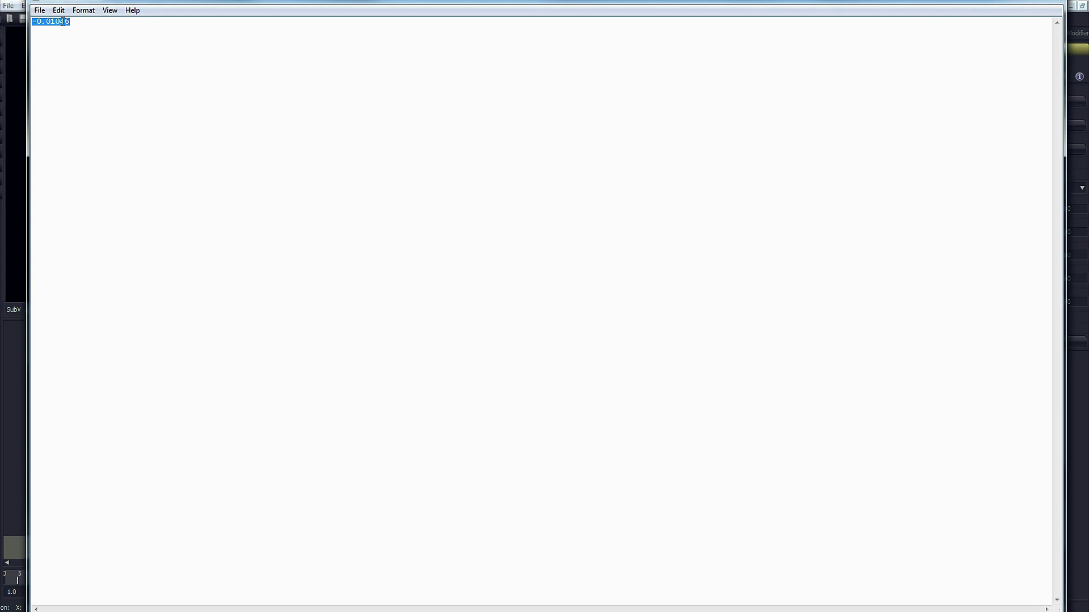
{"action": "left_click_drag", "start_coordinate": [77, 22], "coordinate": [25, 22]}
- Run LensDistort for SynthEyes on LensDistort1, paste the distortion value and apply, giving -0.04351
{"action": "left_click", "coordinate": [1015, 2]}
{"action": "left_click", "coordinate": [403, 420]}
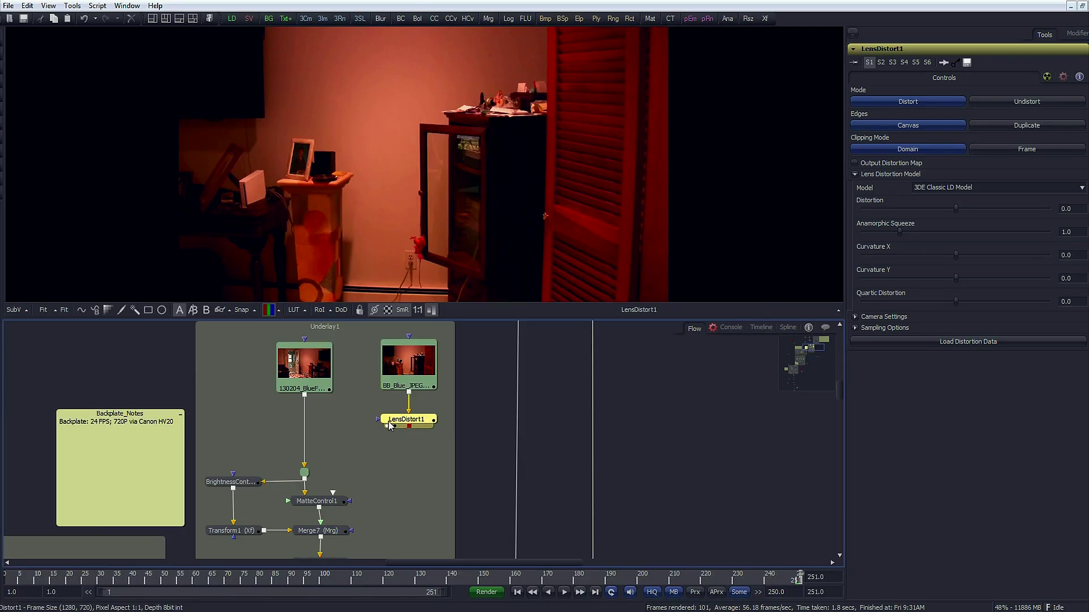
{"action": "right_click", "coordinate": [417, 420]}
{"action": "mouse_move", "coordinate": [509, 414]}
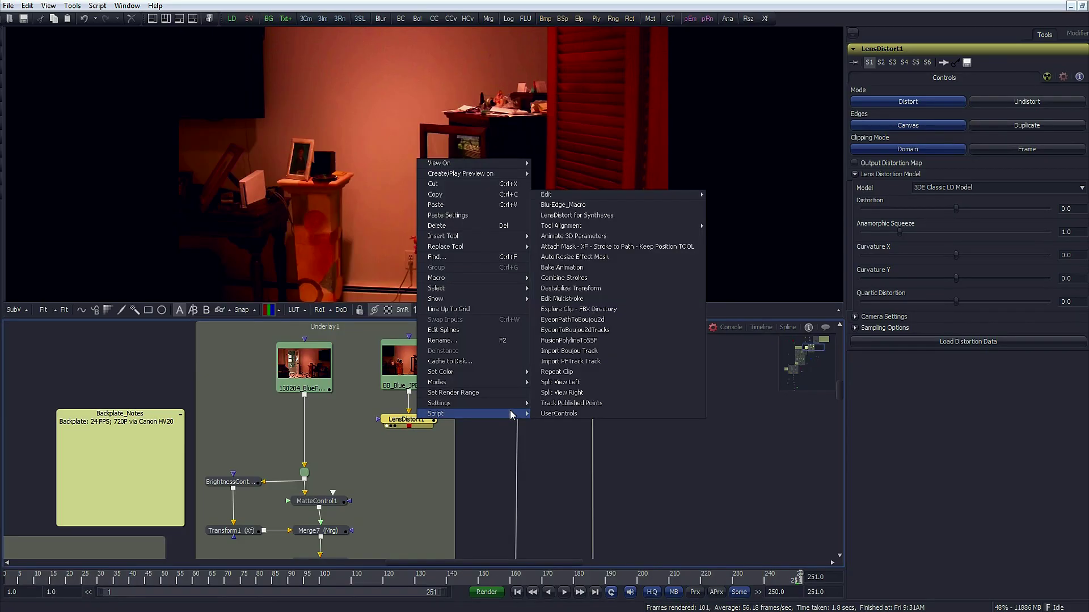
{"action": "left_click", "coordinate": [606, 215]}
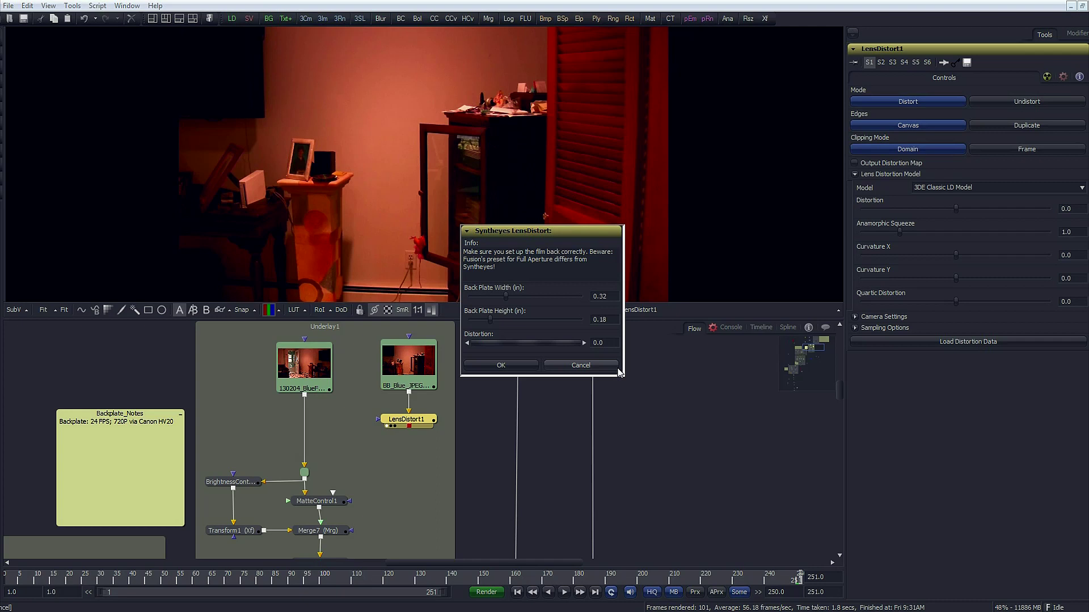
{"action": "left_click", "coordinate": [599, 342]}
{"action": "type", "text": "0.0104"}
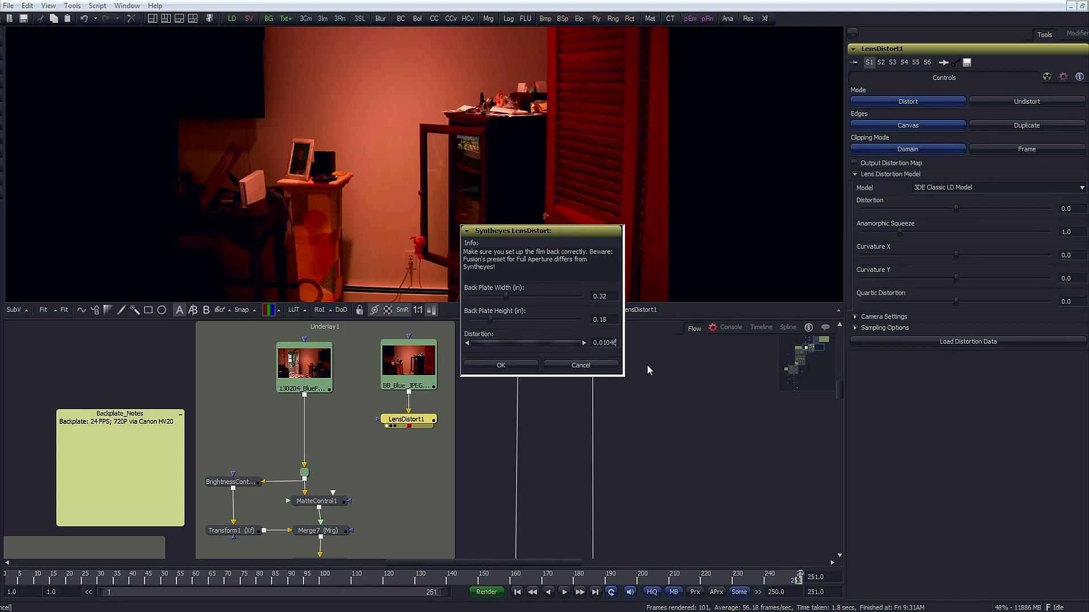
{"action": "left_click", "coordinate": [514, 366]}
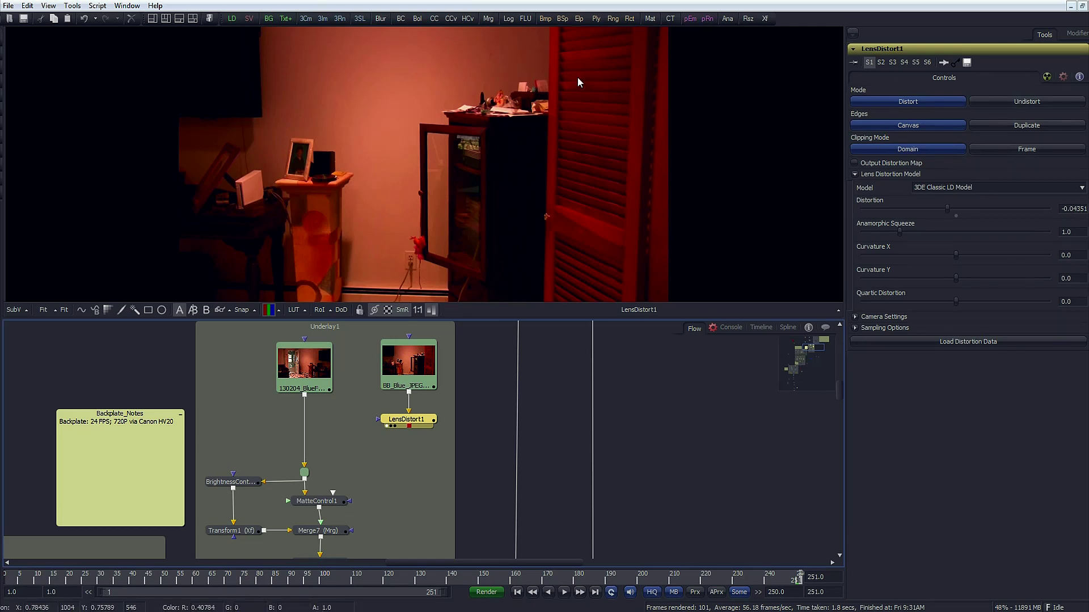
- At frame 1, view the BB_Blue plate, Transform1 patch, undistorted plate and MatteControl1, then select Loader1
{"action": "left_click", "coordinate": [387, 392]}
{"action": "scroll", "coordinate": [385, 513], "scroll_direction": "down", "scroll_amount": 2}
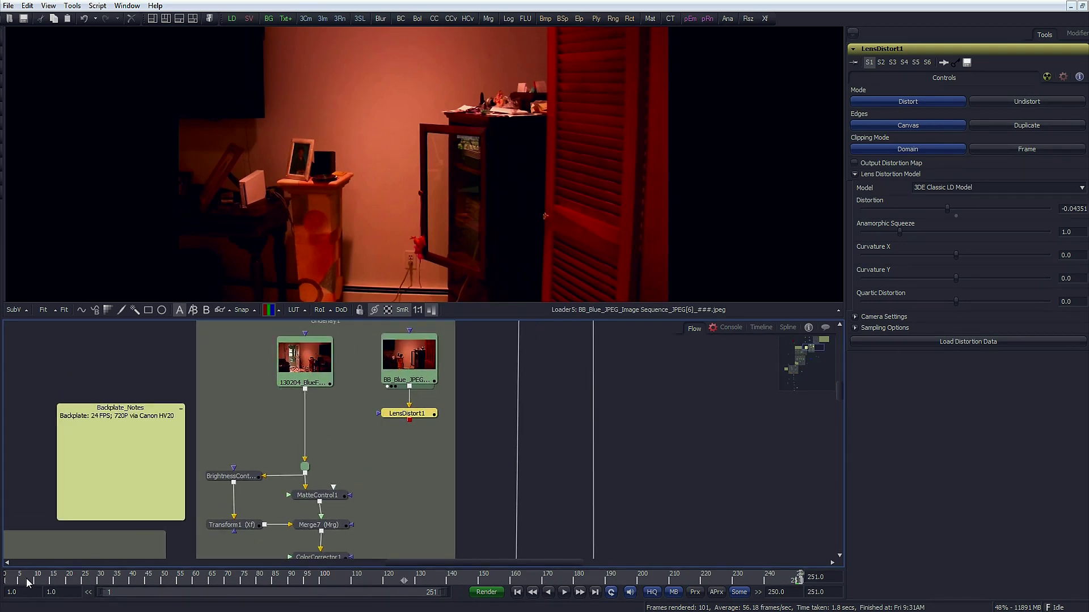
{"action": "left_click", "coordinate": [8, 579]}
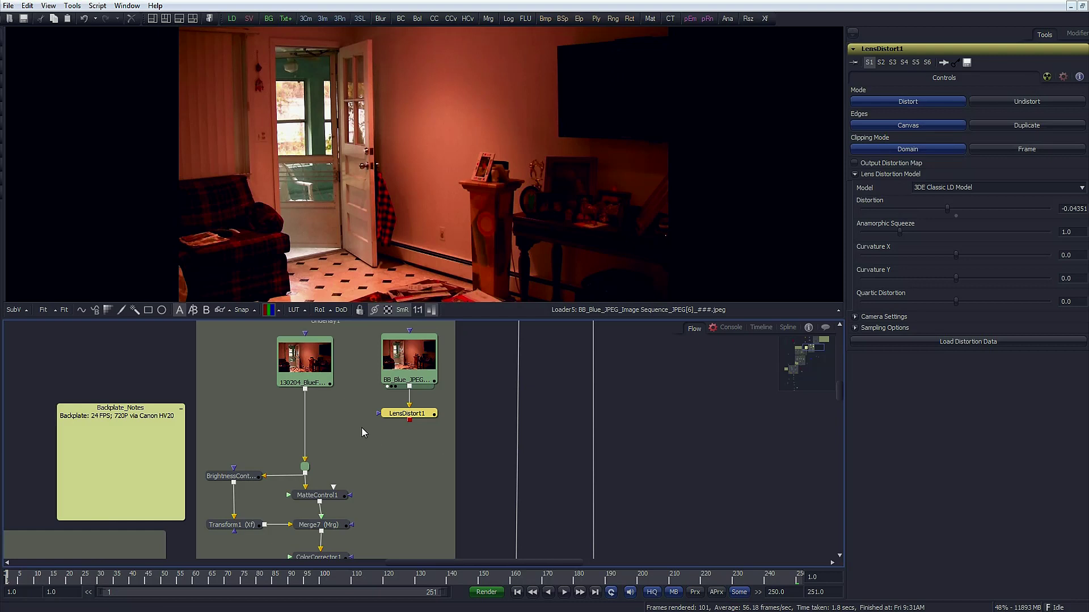
{"action": "left_click", "coordinate": [241, 526]}
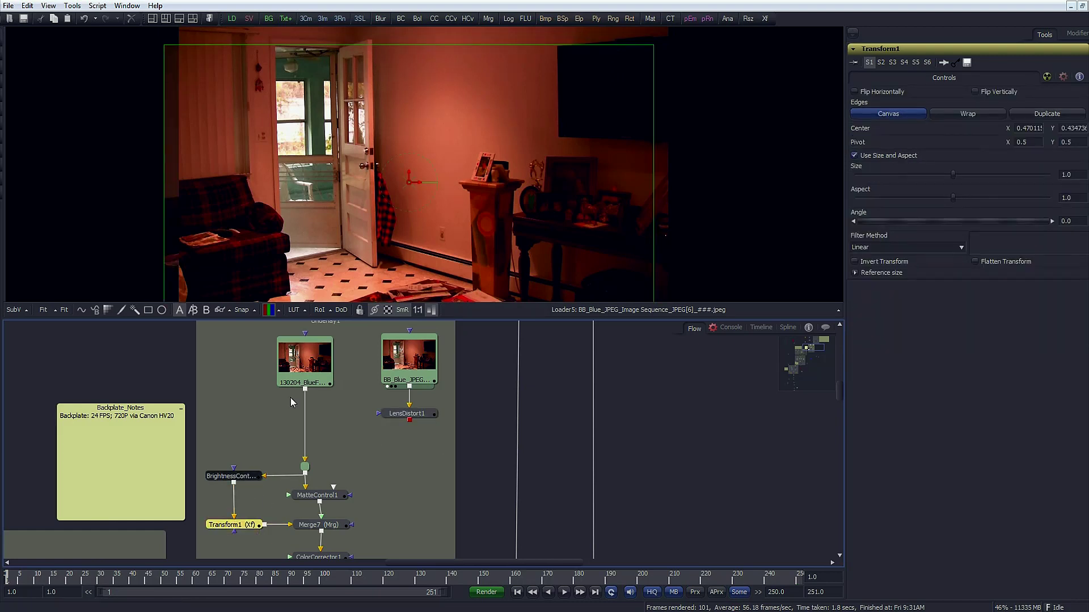
{"action": "left_click_drag", "start_coordinate": [230, 525], "coordinate": [296, 190]}
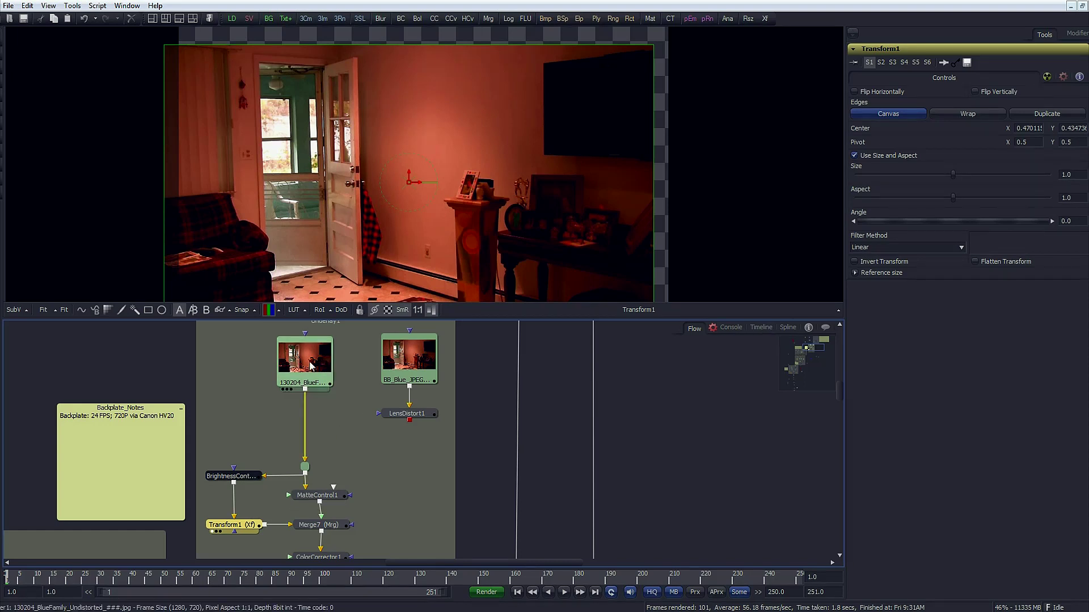
{"action": "left_click_drag", "start_coordinate": [316, 373], "coordinate": [434, 234]}
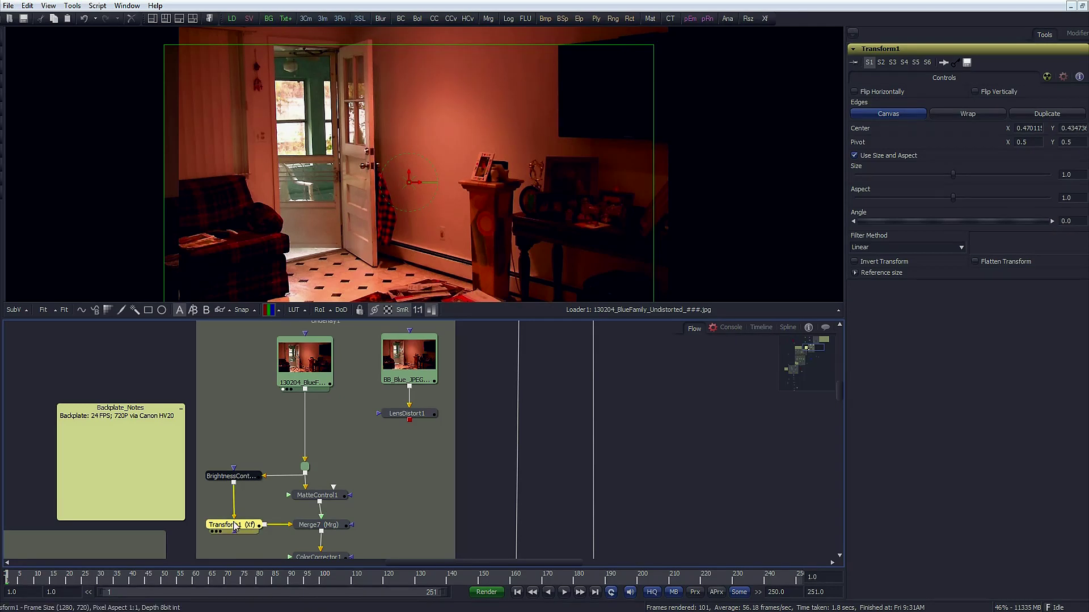
{"action": "left_click_drag", "start_coordinate": [235, 527], "coordinate": [418, 239]}
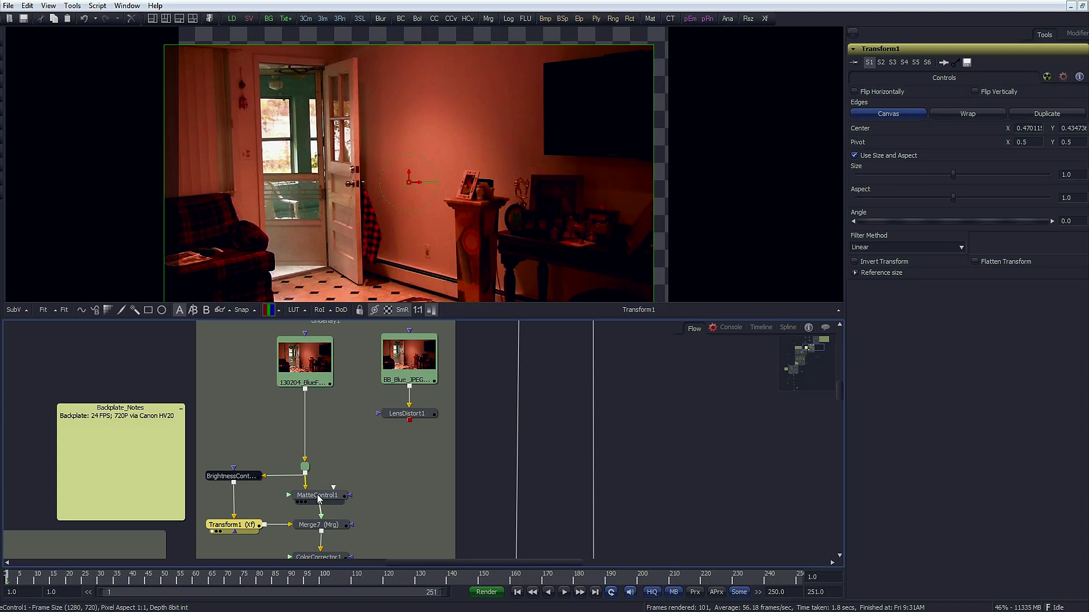
{"action": "left_click_drag", "start_coordinate": [317, 494], "coordinate": [312, 206]}
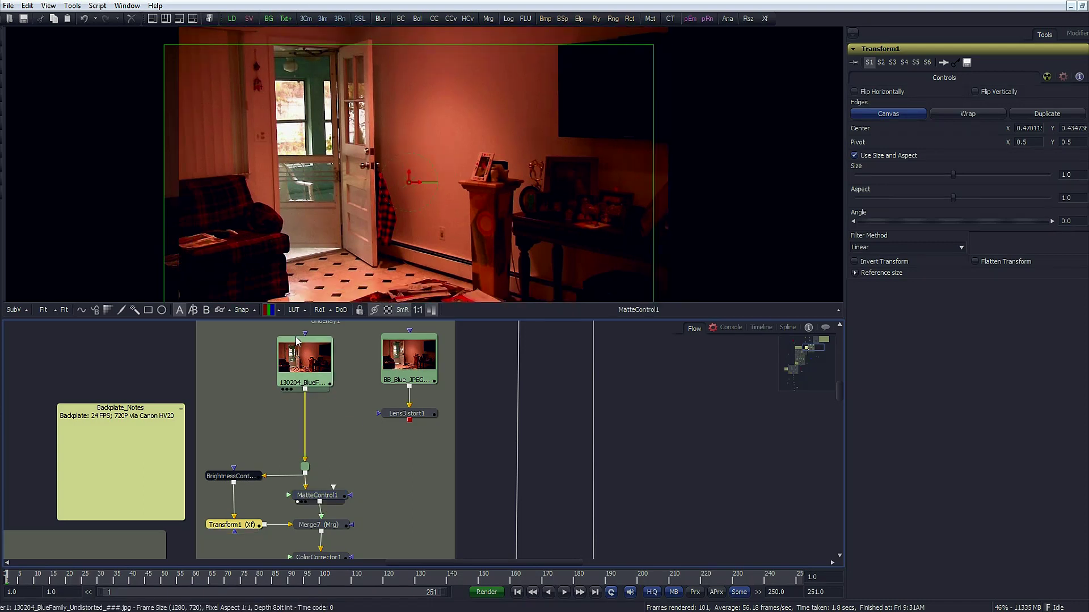
{"action": "left_click", "coordinate": [306, 366]}
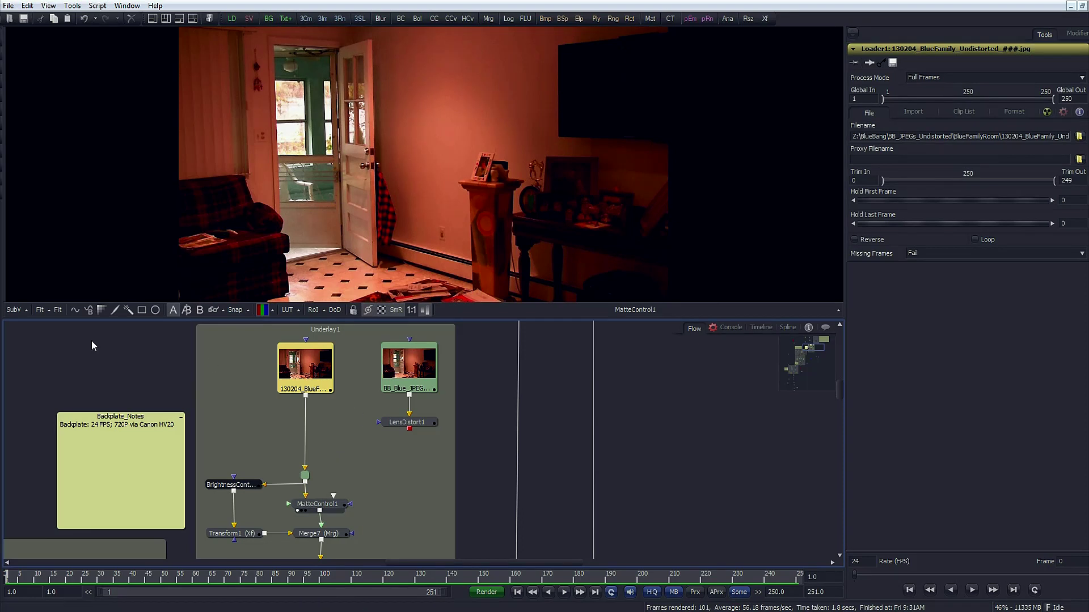
- Add a Polygon mask and draw a closed four-point shape around the wall outlet
{"action": "left_click", "coordinate": [89, 311]}
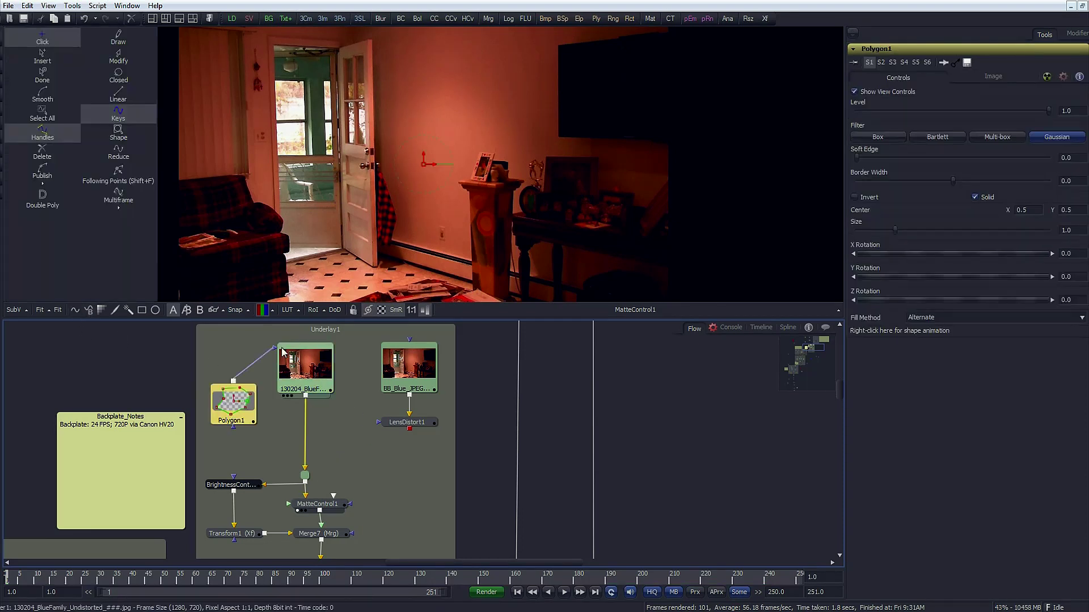
{"action": "left_click_drag", "start_coordinate": [278, 352], "coordinate": [411, 503]}
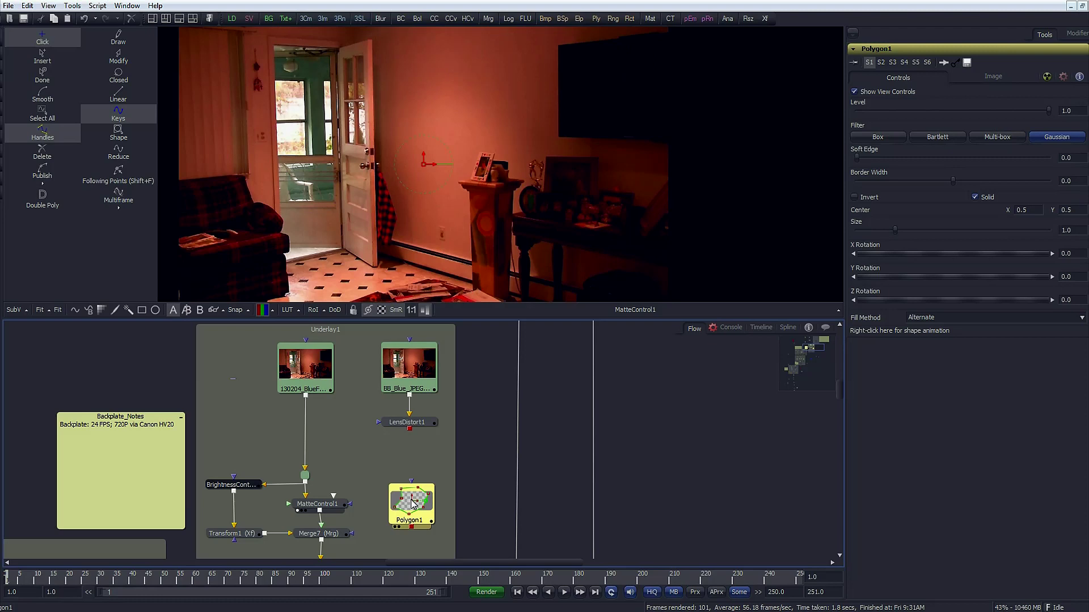
{"action": "scroll", "coordinate": [404, 241], "scroll_direction": "up", "scroll_amount": 5}
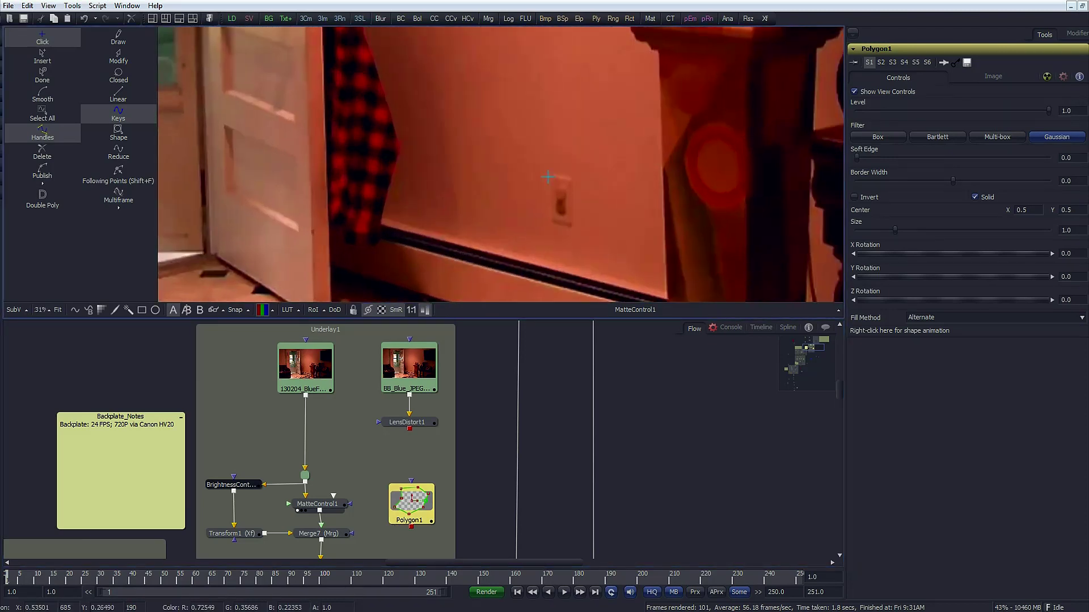
{"action": "left_click", "coordinate": [544, 170]}
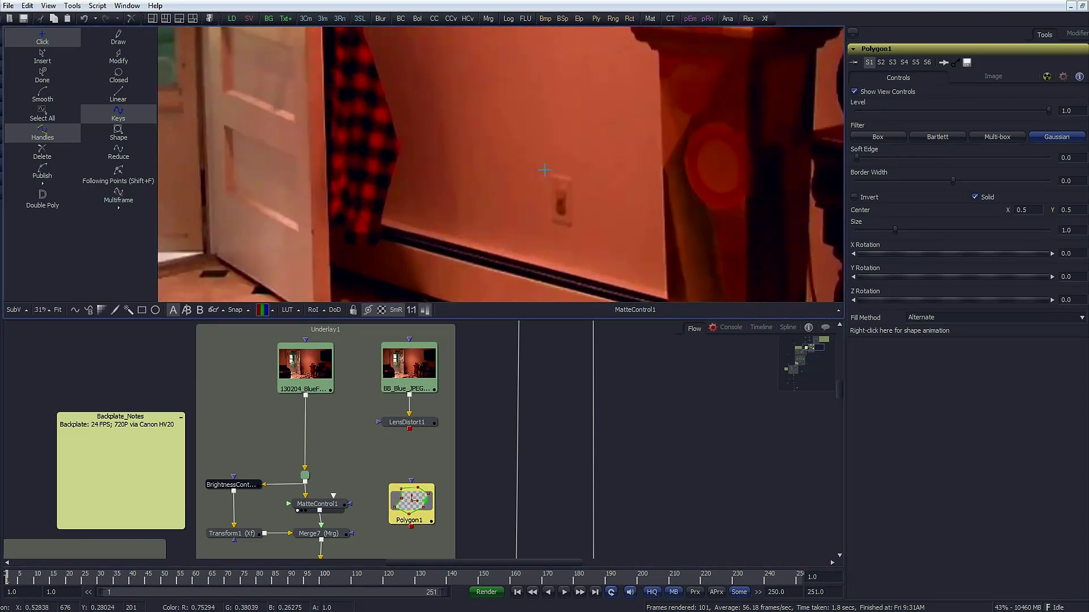
{"action": "left_click", "coordinate": [542, 224]}
{"action": "left_click", "coordinate": [583, 231]}
{"action": "left_click", "coordinate": [584, 174]}
{"action": "left_click", "coordinate": [545, 169]}
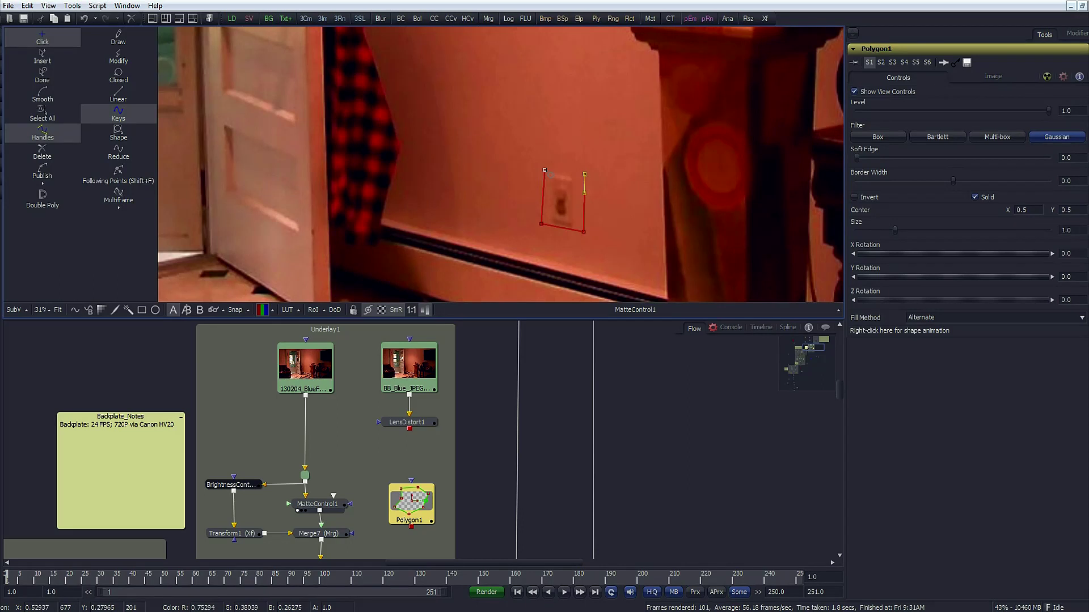
- Connect Polygon1 to MatteControl1's Garbage Matte input
{"action": "right_click", "coordinate": [411, 526]}
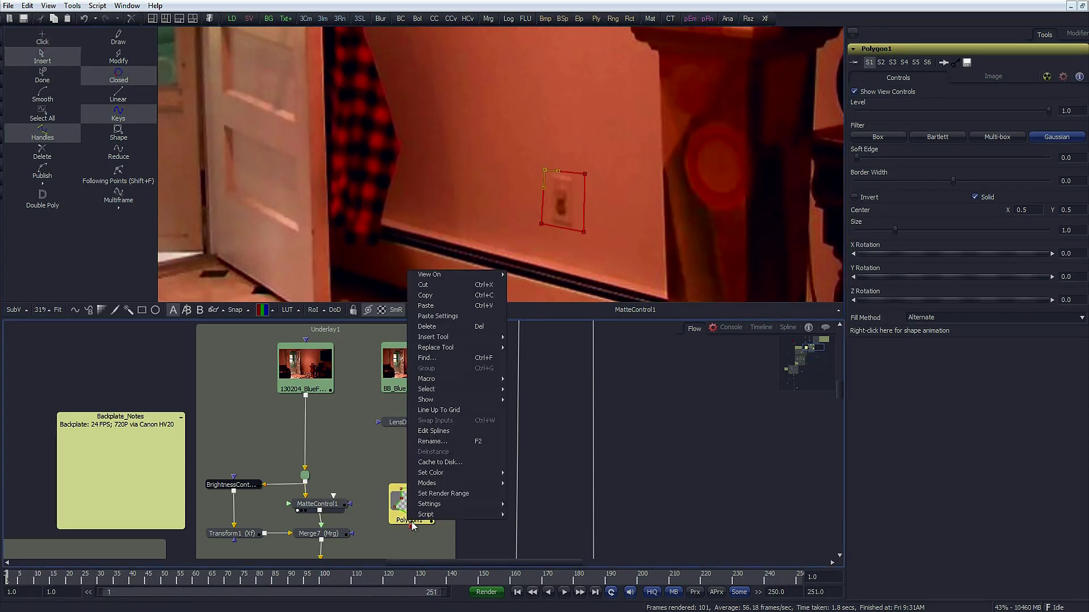
{"action": "left_click", "coordinate": [414, 529]}
{"action": "left_click_drag", "start_coordinate": [413, 530], "coordinate": [326, 506]}
{"action": "left_click", "coordinate": [359, 541]}
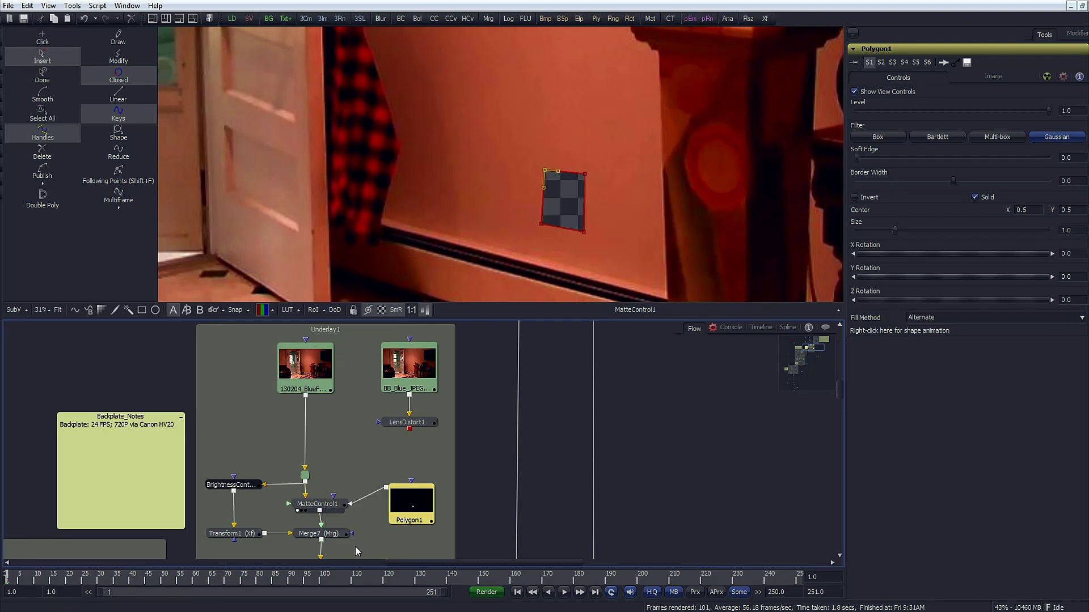
{"action": "left_click_drag", "start_coordinate": [416, 506], "coordinate": [422, 520]}
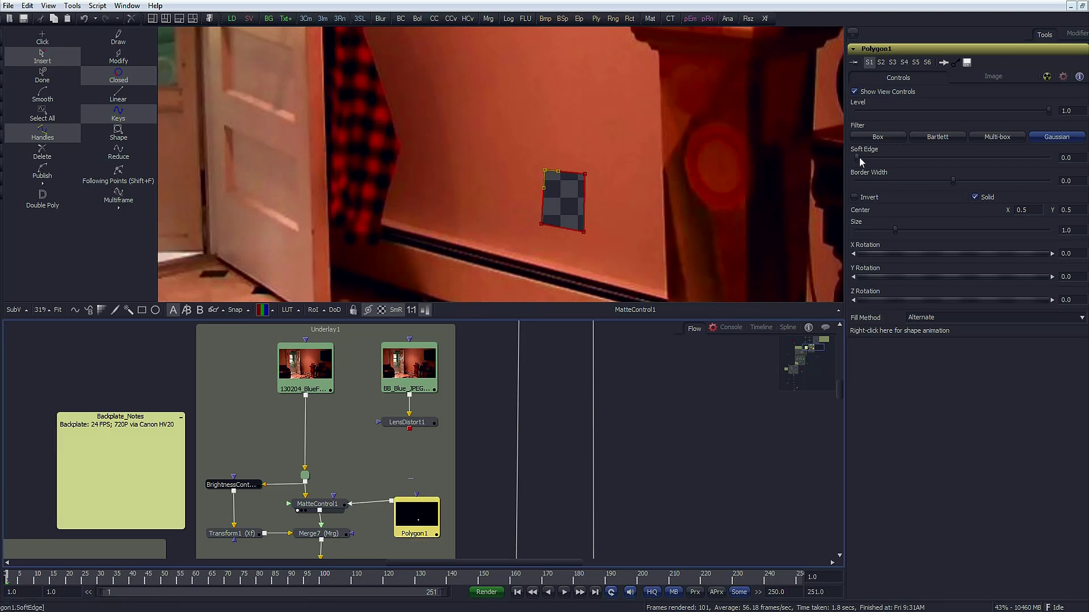
- Raise the polygon's Soft Edge slightly and view the Merge7 composite
{"action": "left_click_drag", "start_coordinate": [857, 156], "coordinate": [862, 160]}
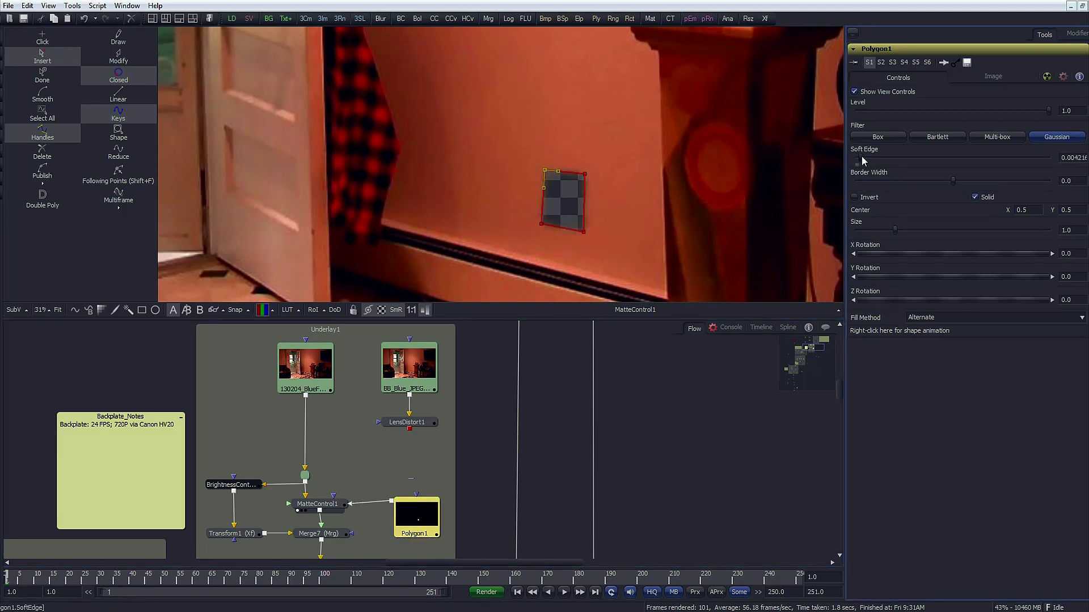
{"action": "scroll", "coordinate": [341, 465], "scroll_direction": "down", "scroll_amount": 2}
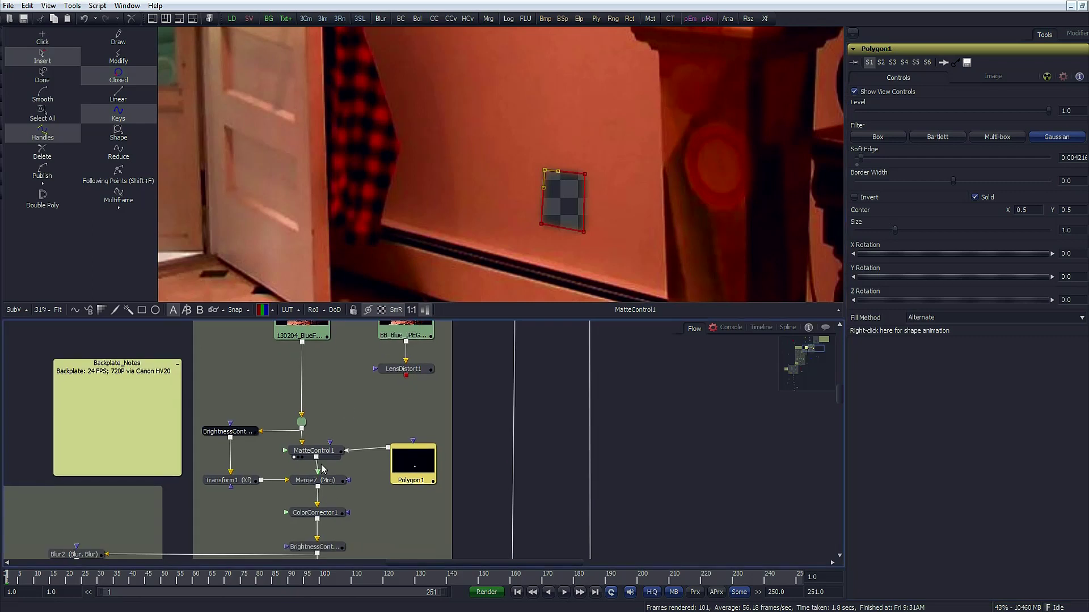
{"action": "left_click_drag", "start_coordinate": [322, 454], "coordinate": [325, 452]}
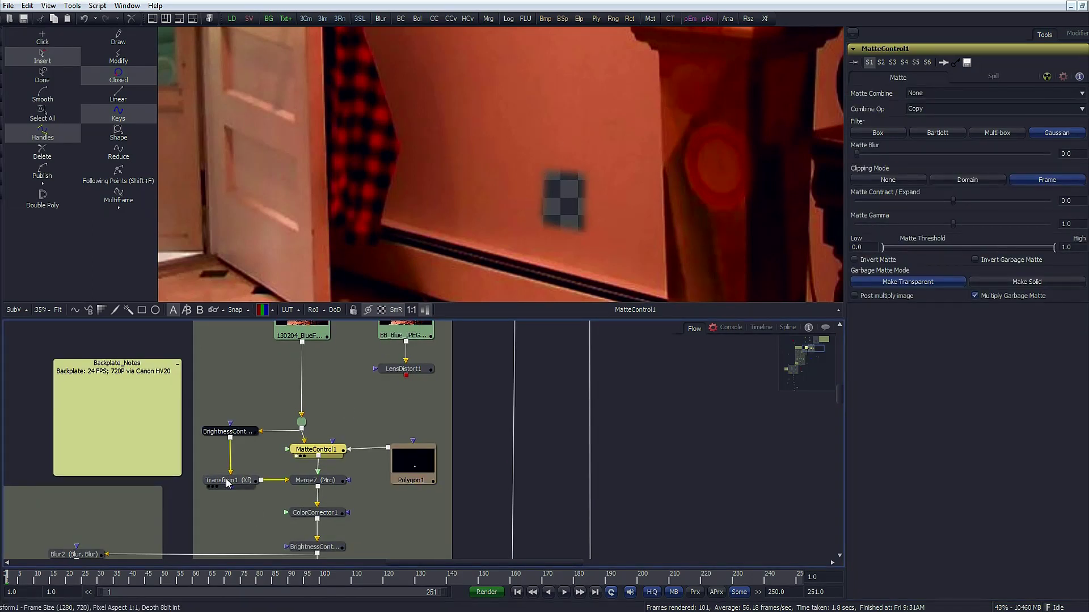
{"action": "left_click", "coordinate": [315, 480], "text": "ctrl"}
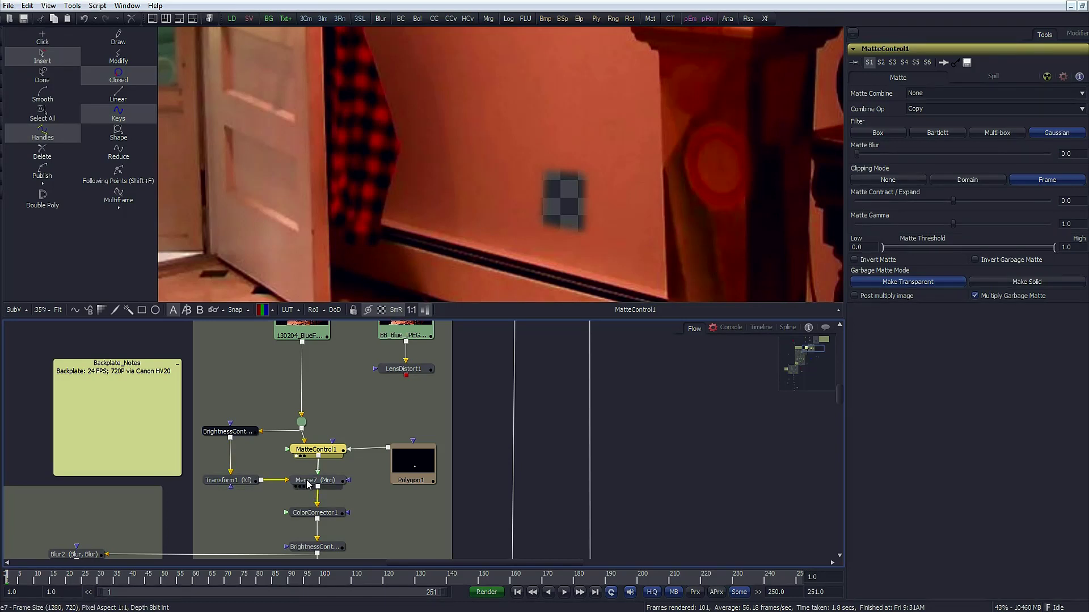
{"action": "key", "text": "1"}
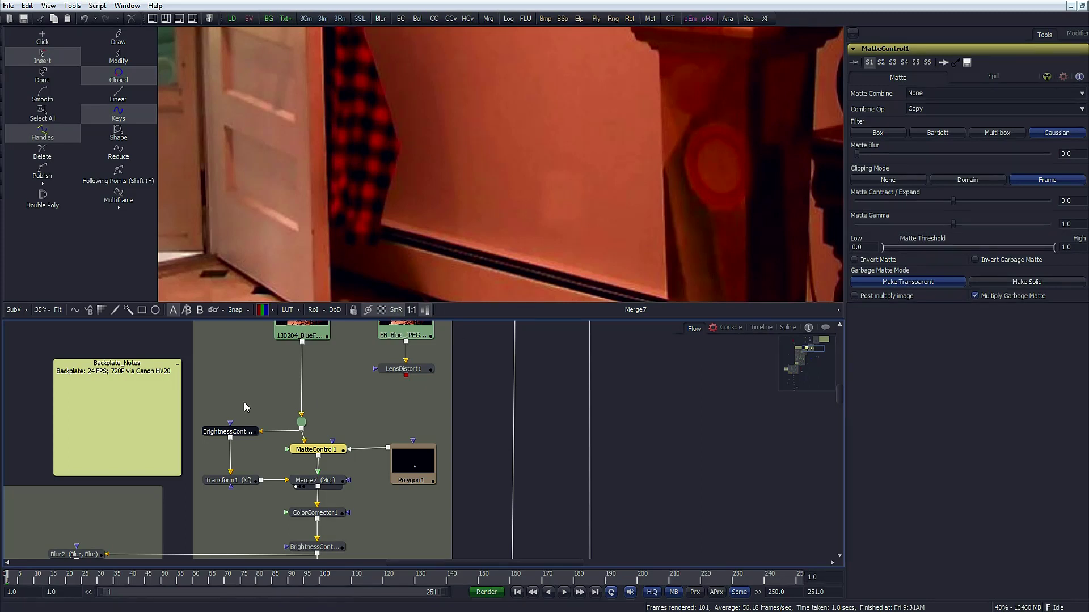
- Inspect the BrightnessContrast node, then select Polygon1 to show its mask outline and controls
{"action": "left_click", "coordinate": [228, 431]}
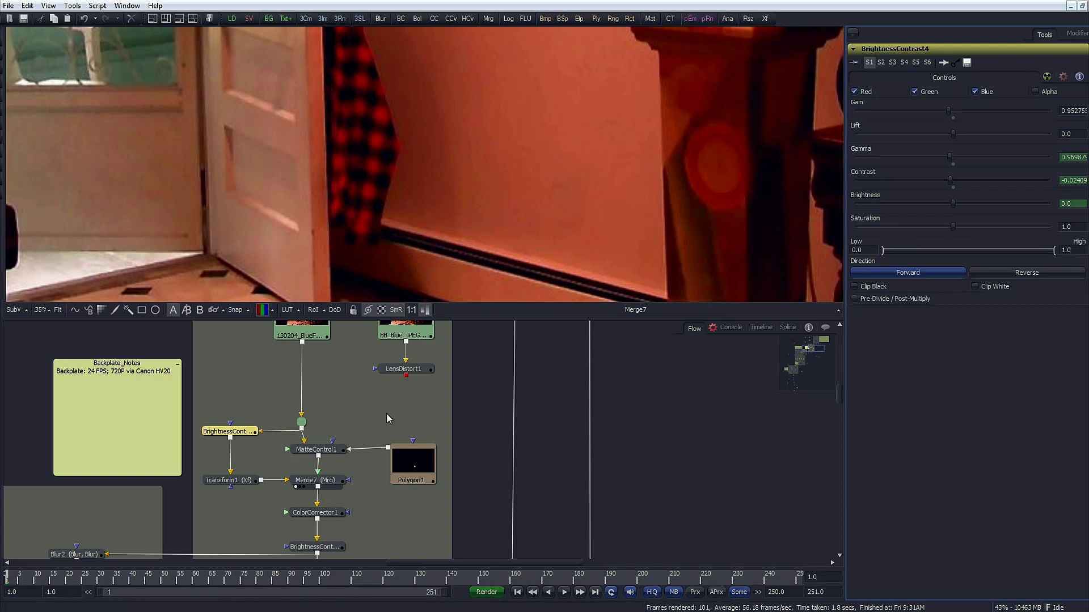
{"action": "left_click", "coordinate": [302, 423]}
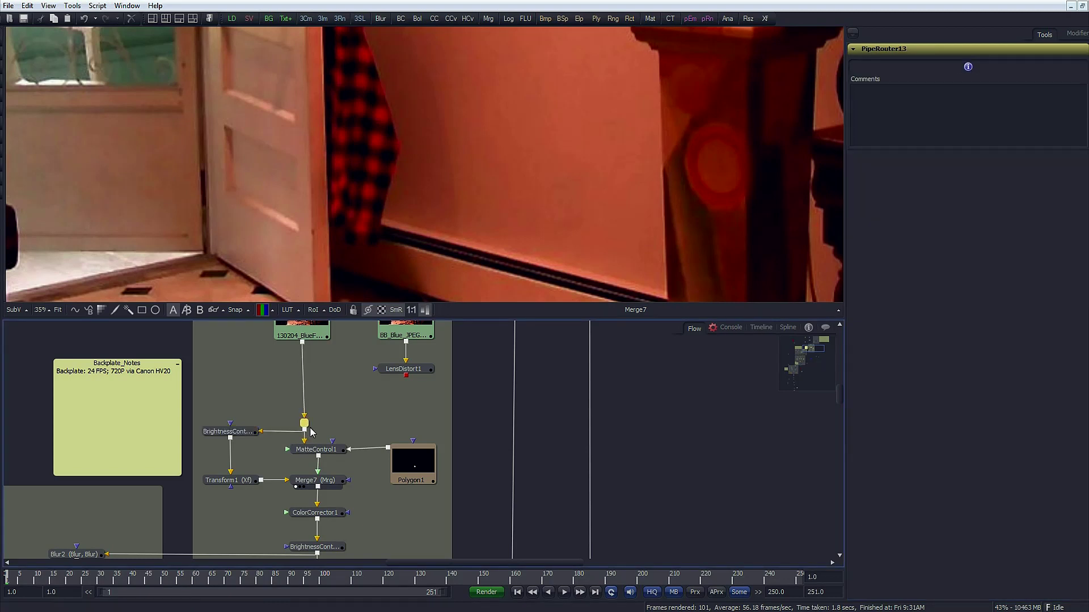
{"action": "left_click_drag", "start_coordinate": [417, 465], "coordinate": [419, 457]}
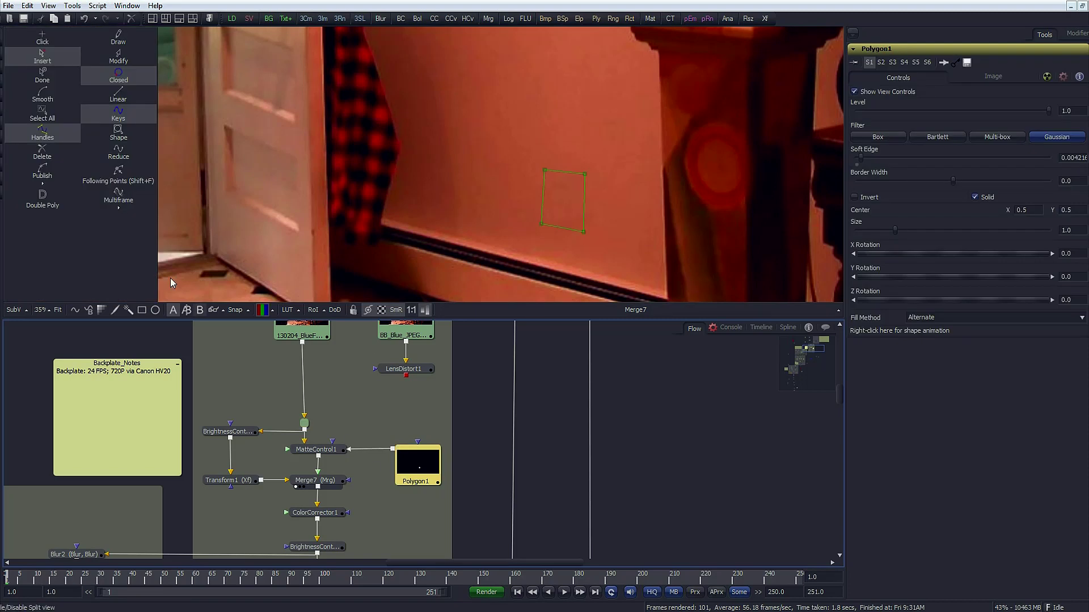
- Set the polygon tool palette's button style to Icons Only
{"action": "right_click", "coordinate": [92, 253]}
{"action": "mouse_move", "coordinate": [105, 269]}
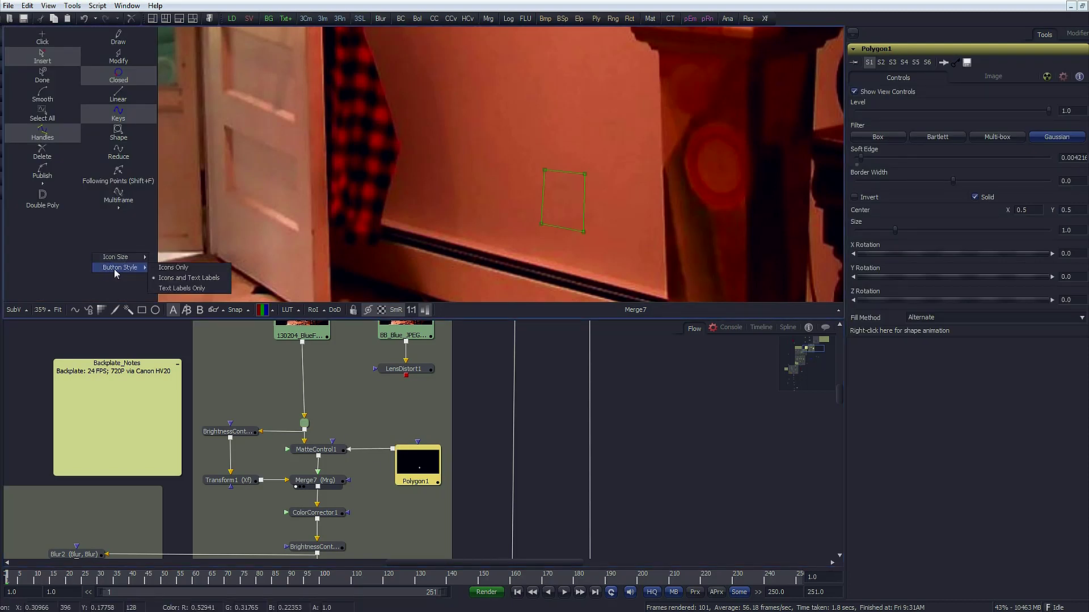
{"action": "left_click", "coordinate": [173, 267]}
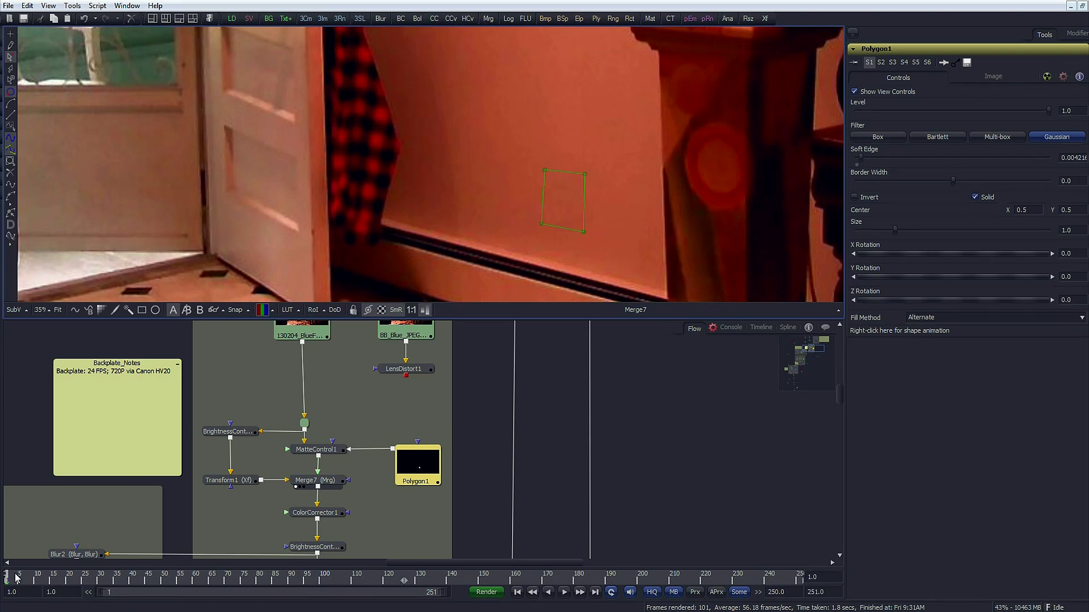
- Go to frame 70, bring the whole node tree into view and deselect Polygon1
{"action": "mouse_move", "coordinate": [11, 579]}
{"action": "left_mouse_down"}
{"action": "mouse_move", "coordinate": [227, 582]}
{"action": "mouse_move", "coordinate": [7, 578]}
{"action": "left_mouse_up"}
{"action": "left_click_drag", "start_coordinate": [248, 365], "coordinate": [268, 429]}
{"action": "left_click", "coordinate": [268, 429]}
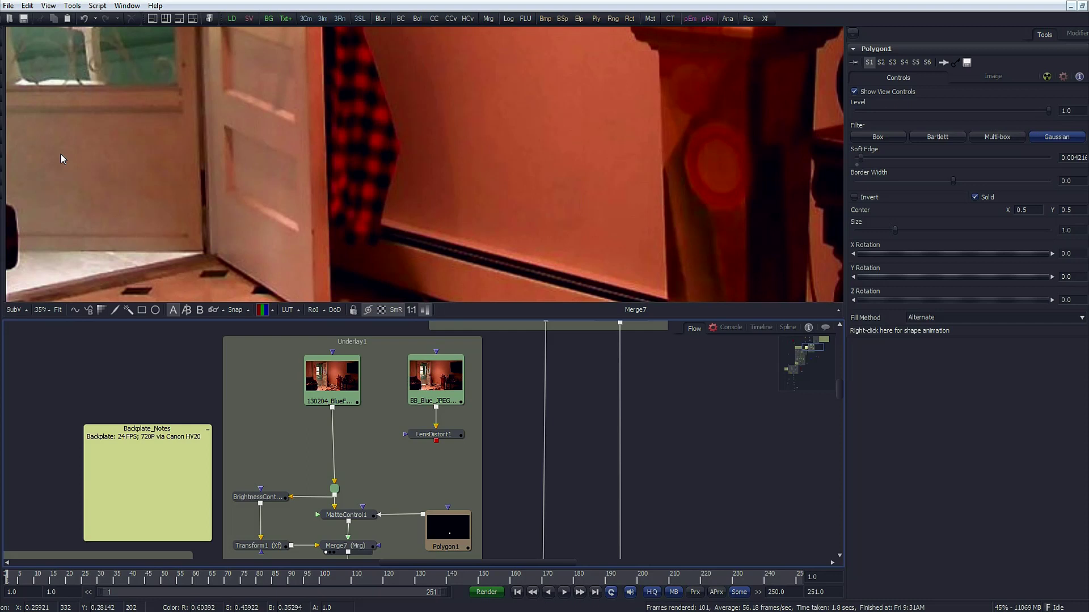
- Add a Tracker1 node to the flow, fed by the undistorted BlueFamily plate
{"action": "key", "text": "Return"}
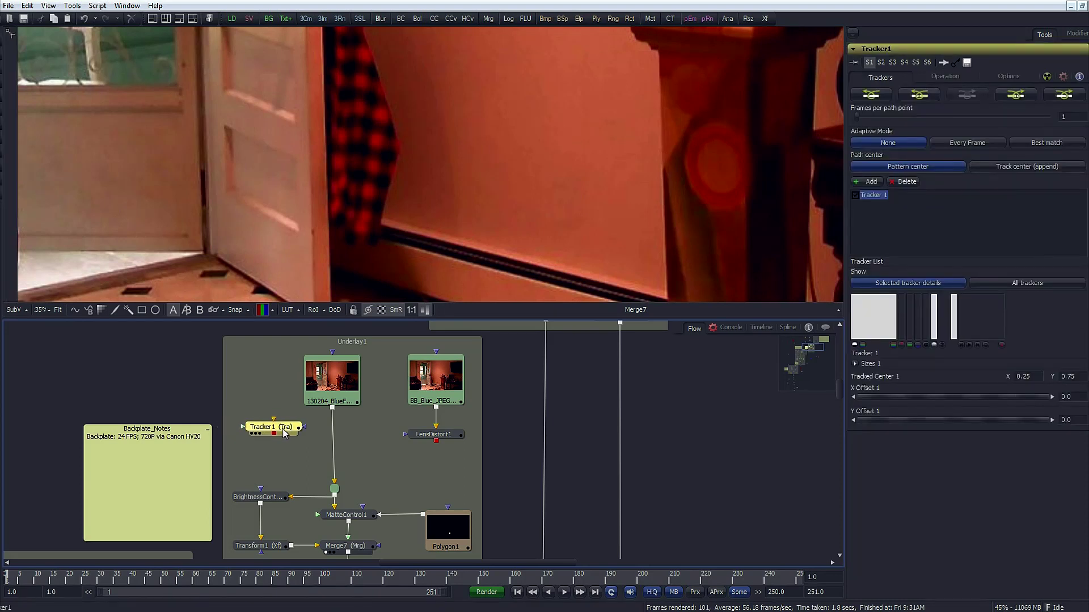
{"action": "left_click", "coordinate": [322, 431]}
{"action": "left_click_drag", "start_coordinate": [332, 408], "coordinate": [260, 214]}
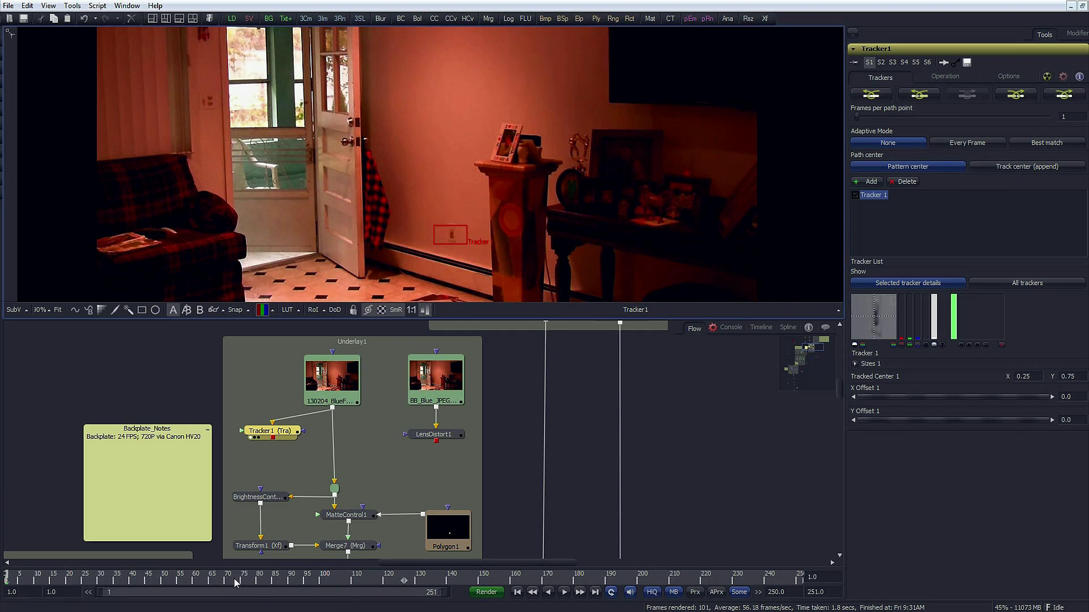
- At frame 150, place the tracker on the wall beside the pillar and track in reverse
{"action": "left_click_drag", "start_coordinate": [233, 578], "coordinate": [481, 602]}
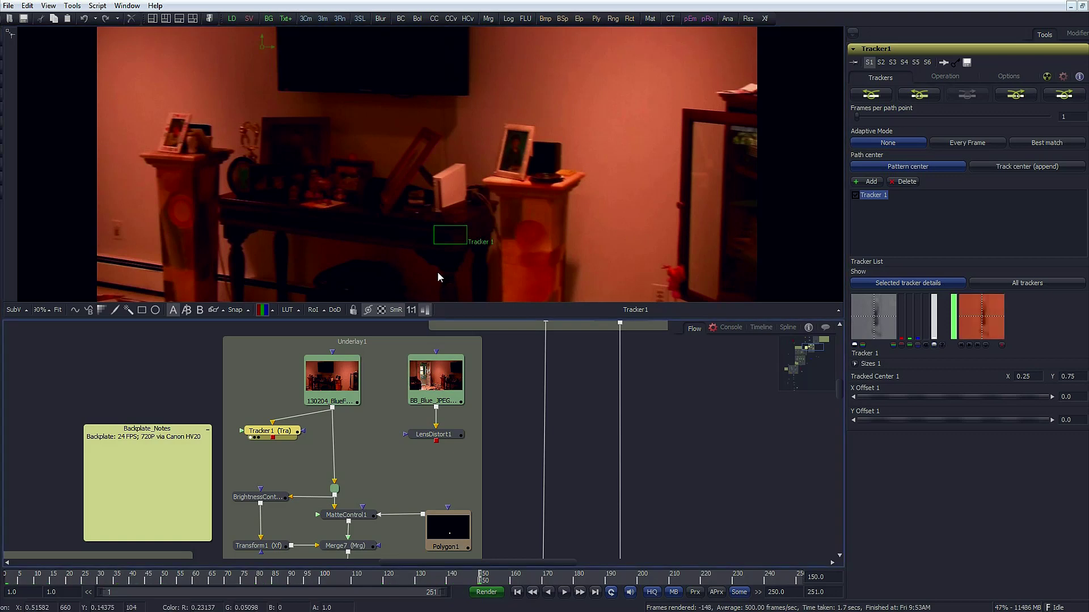
{"action": "mouse_move", "coordinate": [433, 231]}
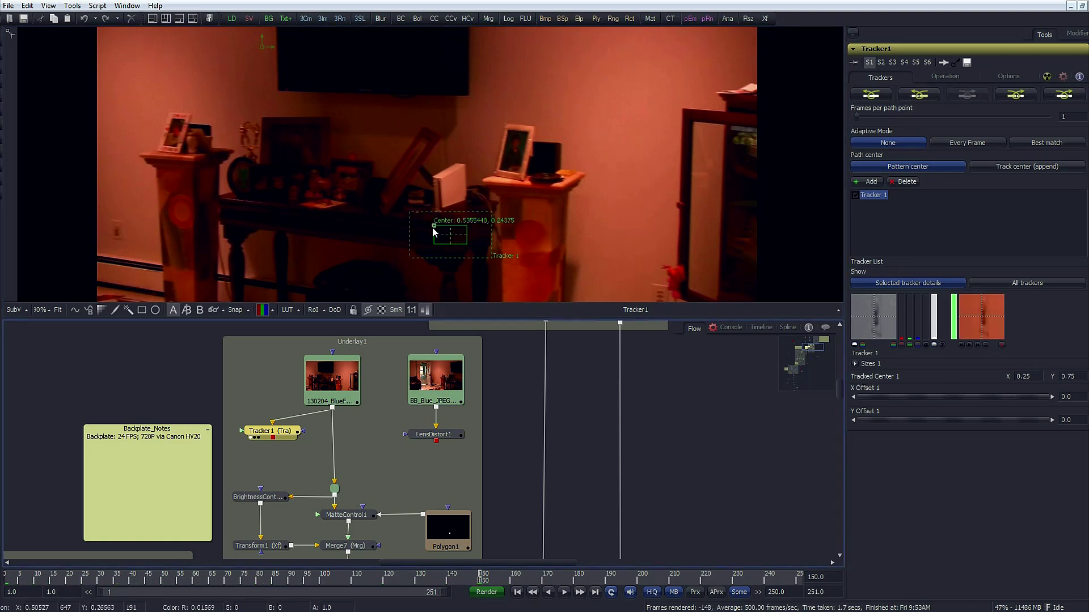
{"action": "left_click_drag", "start_coordinate": [434, 228], "coordinate": [98, 227]}
{"action": "left_click", "coordinate": [919, 95]}
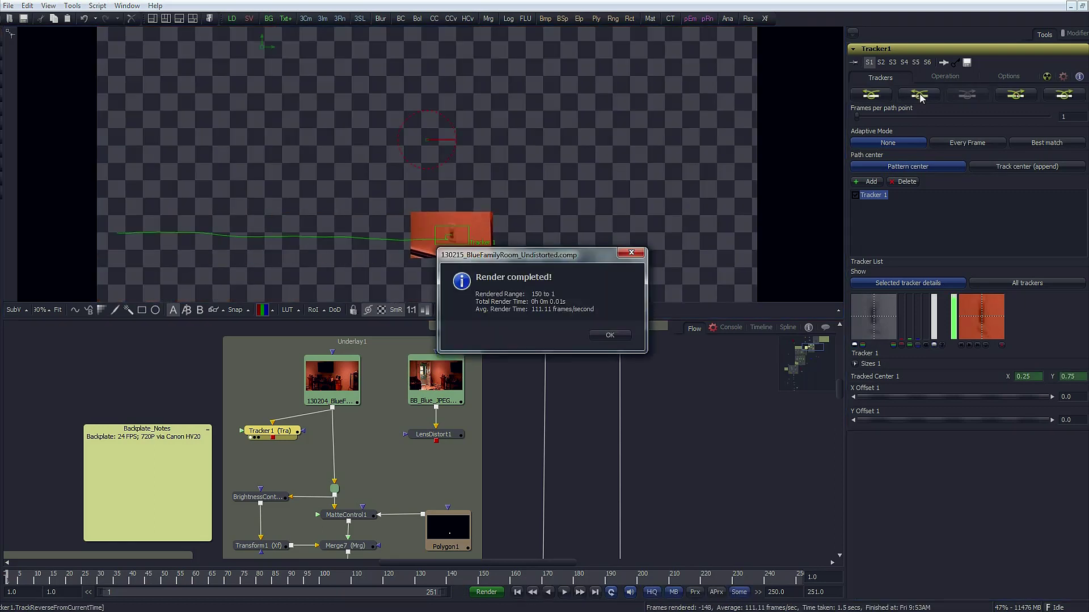
{"action": "left_click", "coordinate": [610, 335]}
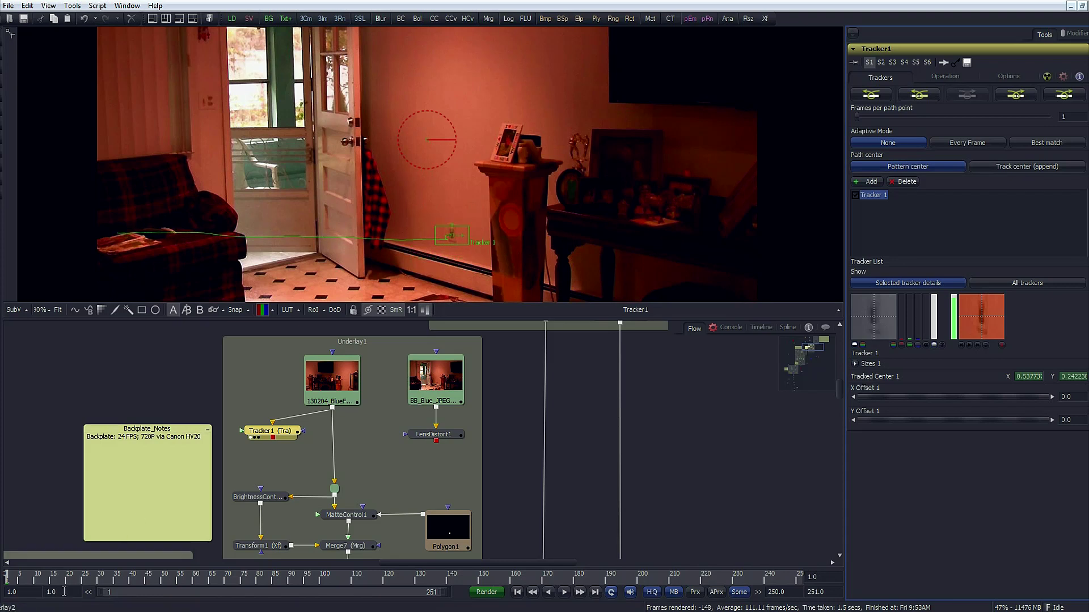
- From frame 150, set Path center to Track center (append), track a new wall feature forward, return to frame 1
{"action": "left_click", "coordinate": [479, 579]}
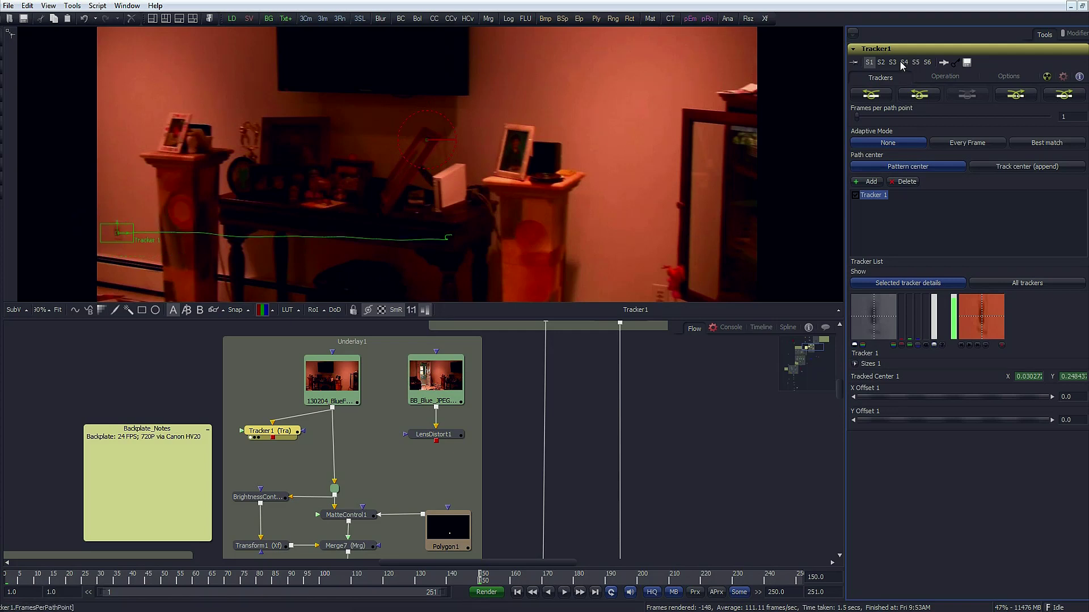
{"action": "left_click", "coordinate": [1042, 166]}
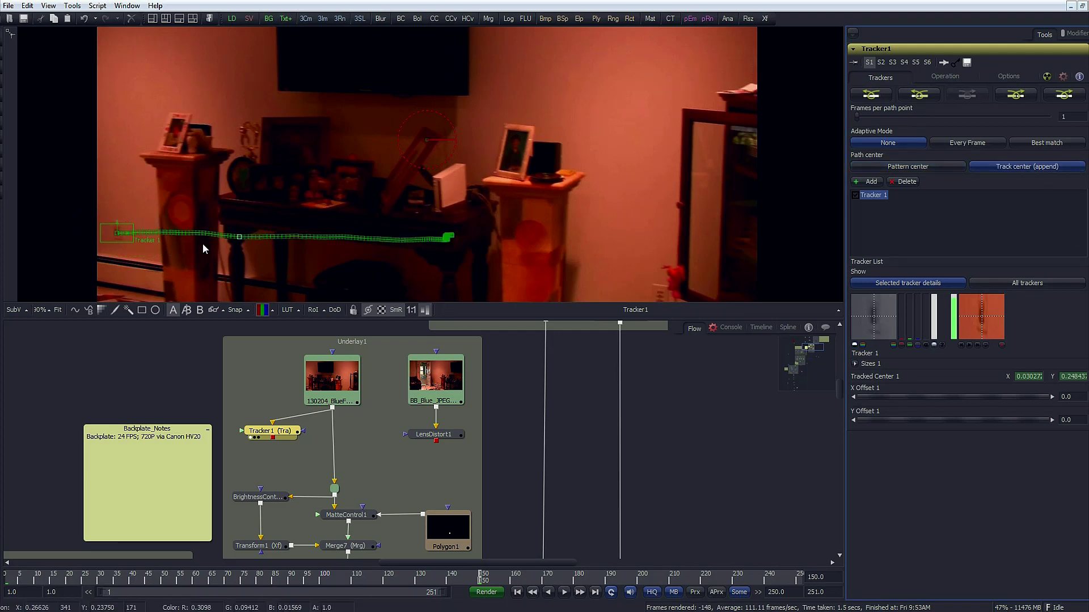
{"action": "left_click_drag", "start_coordinate": [99, 225], "coordinate": [565, 170]}
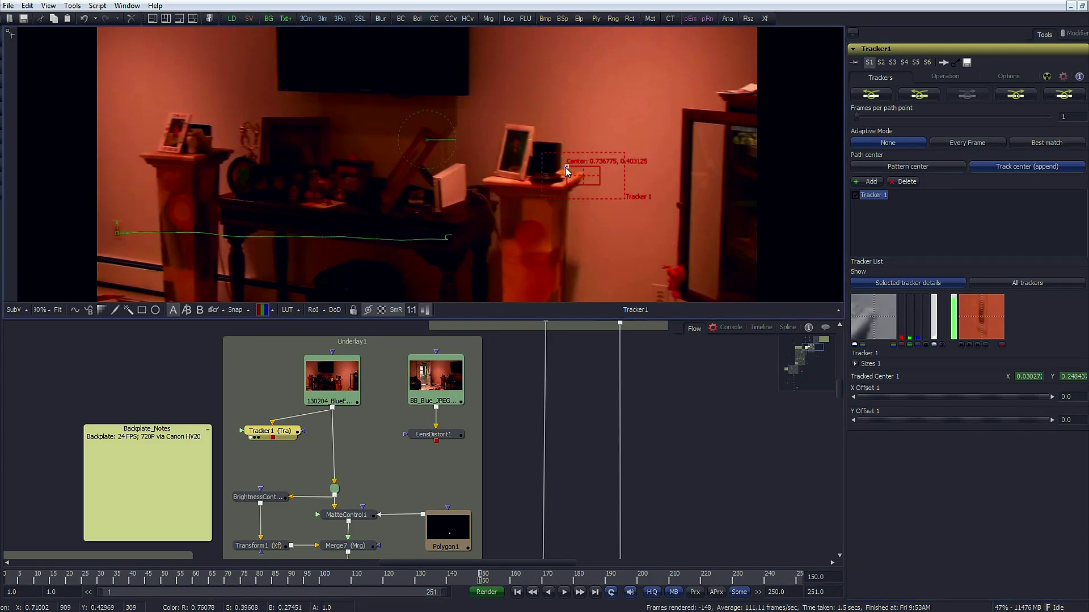
{"action": "left_click", "coordinate": [1016, 97]}
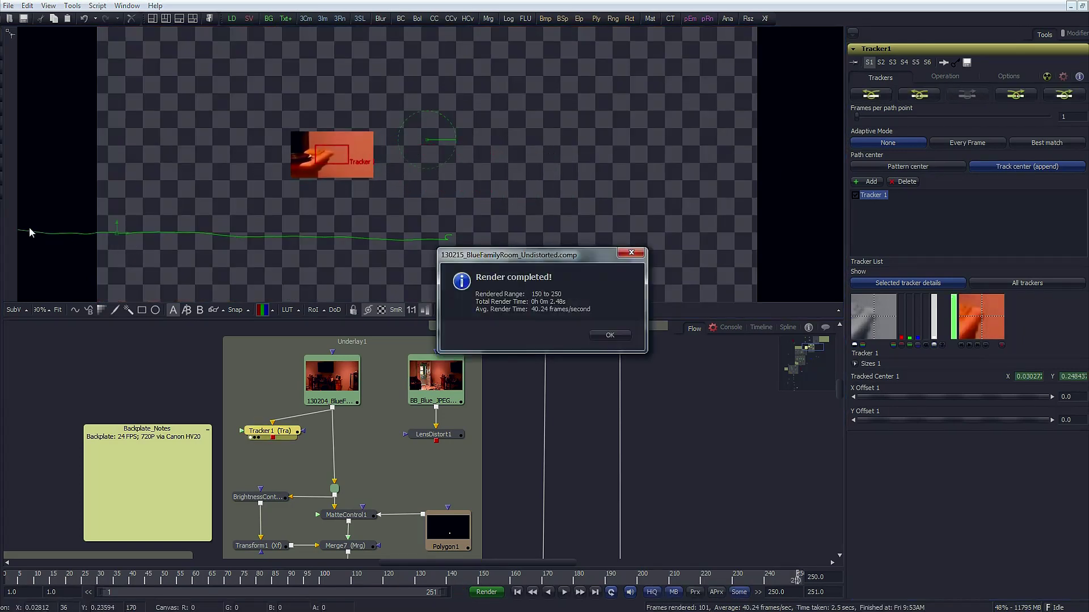
{"action": "left_click", "coordinate": [610, 335]}
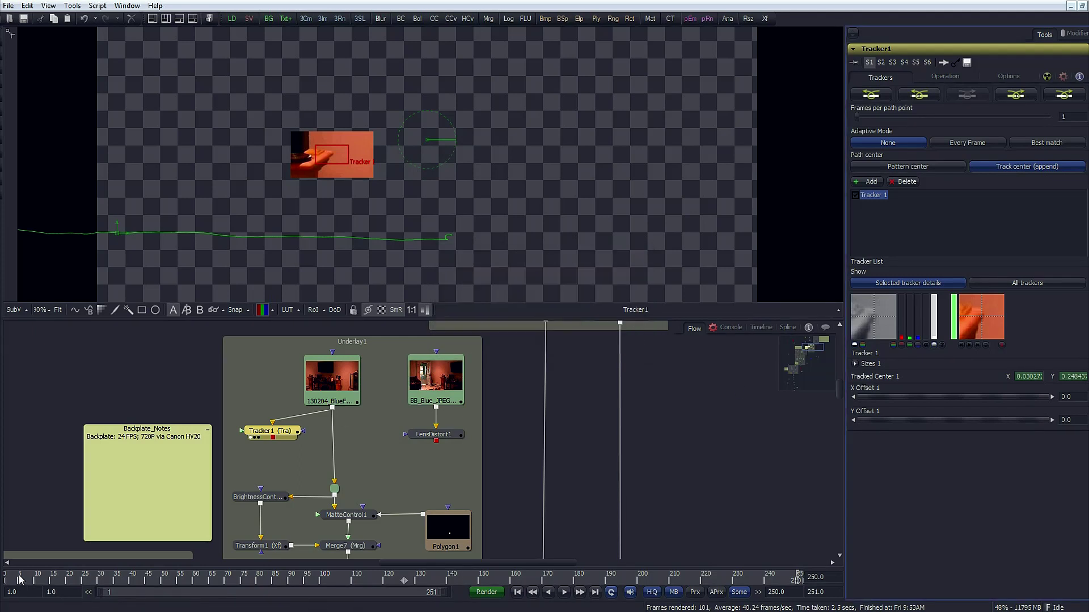
{"action": "left_click_drag", "start_coordinate": [20, 578], "coordinate": [6, 578]}
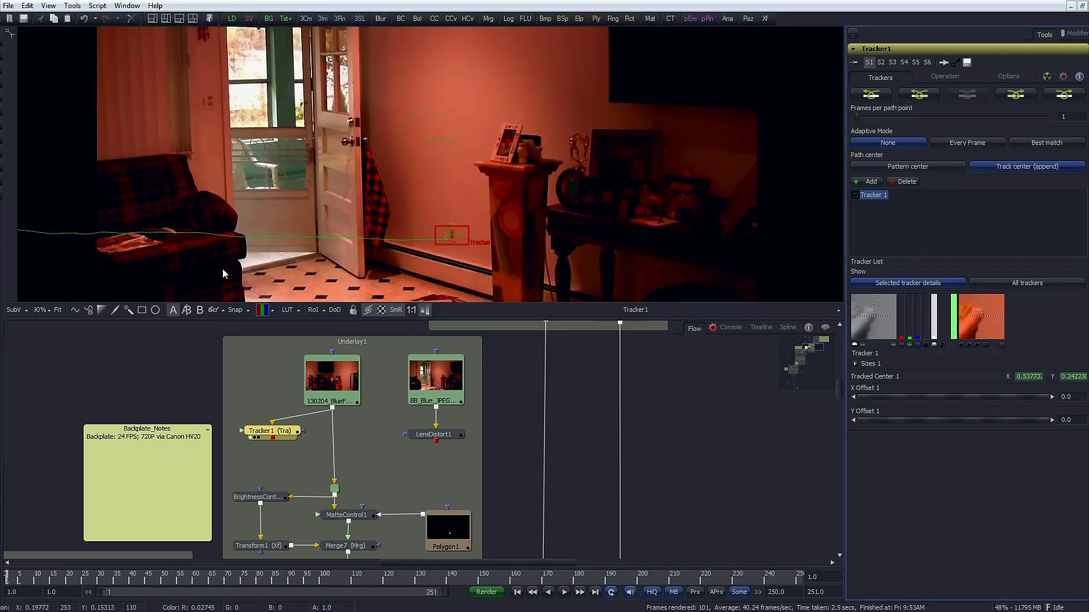
- Scrub and play frames around 150 to check the track, reposition Tracker1, then select Polygon1
{"action": "scroll", "coordinate": [375, 264], "scroll_direction": "left", "scroll_amount": 10}
{"action": "scroll", "coordinate": [418, 258], "scroll_direction": "right", "scroll_amount": 5}
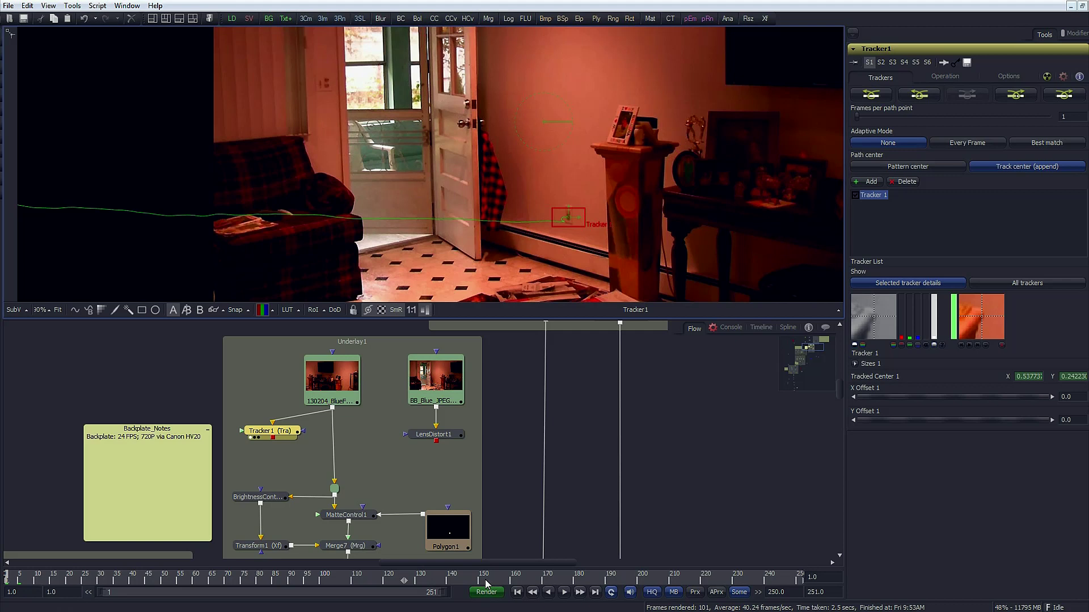
{"action": "left_click_drag", "start_coordinate": [482, 582], "coordinate": [560, 580]}
{"action": "left_click", "coordinate": [566, 592]}
{"action": "left_click_drag", "start_coordinate": [271, 431], "coordinate": [265, 420]}
{"action": "left_click", "coordinate": [452, 532]}
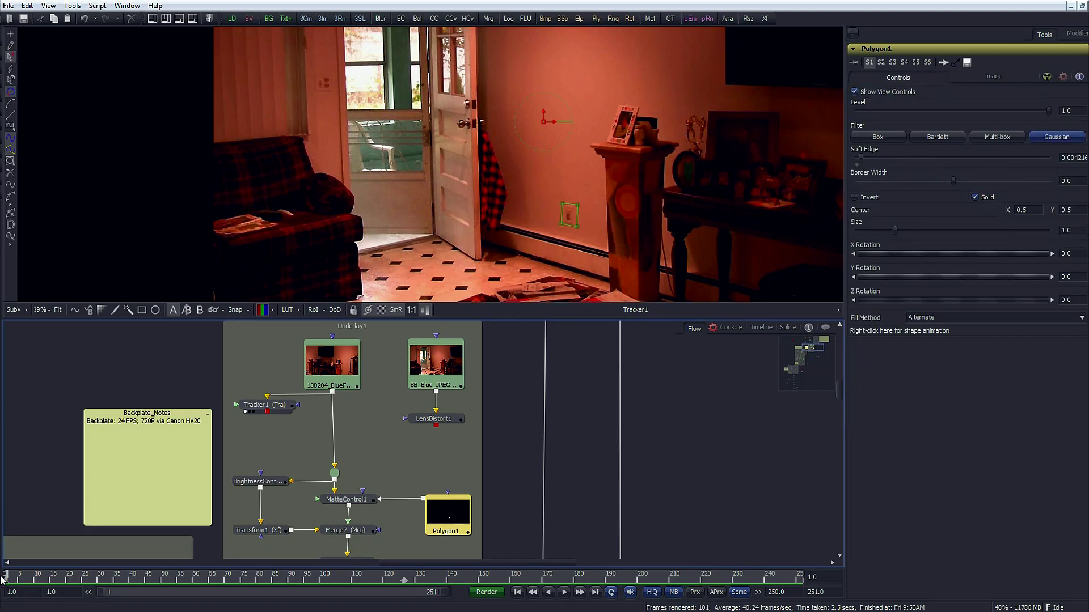
- Attach Polygon1 to Path2 with the Attach Mask - XF - Stroke to Path script, then view Merge7
{"action": "right_click", "coordinate": [435, 513]}
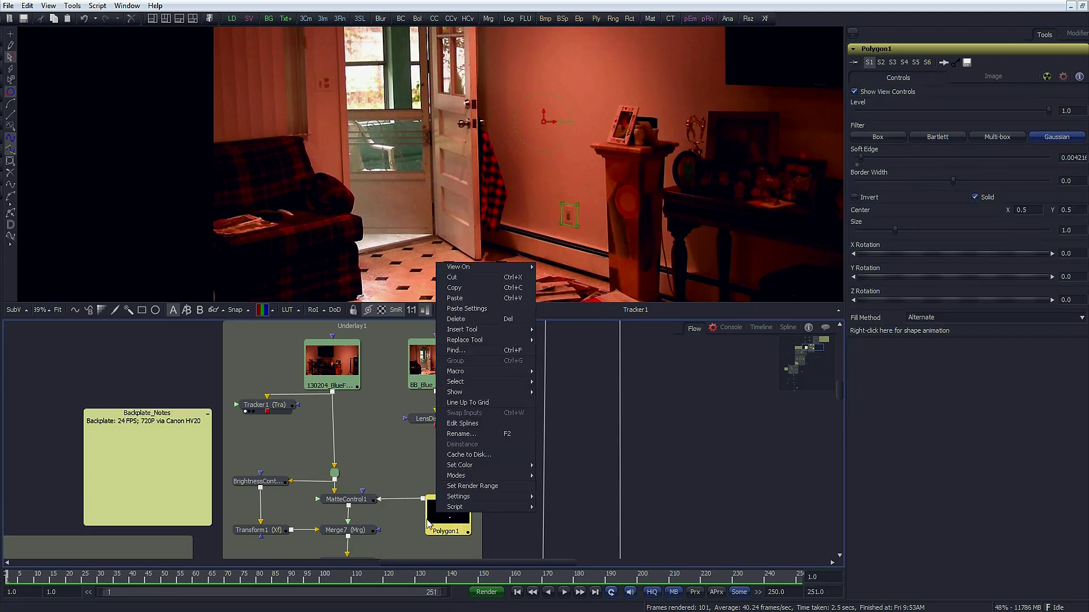
{"action": "mouse_move", "coordinate": [517, 508]}
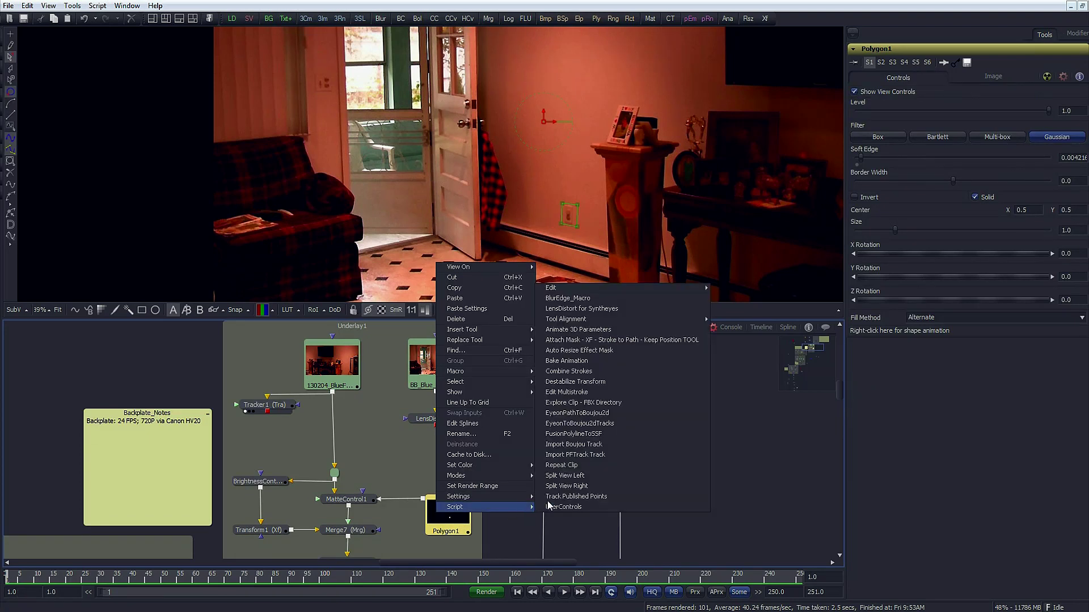
{"action": "left_click", "coordinate": [635, 340]}
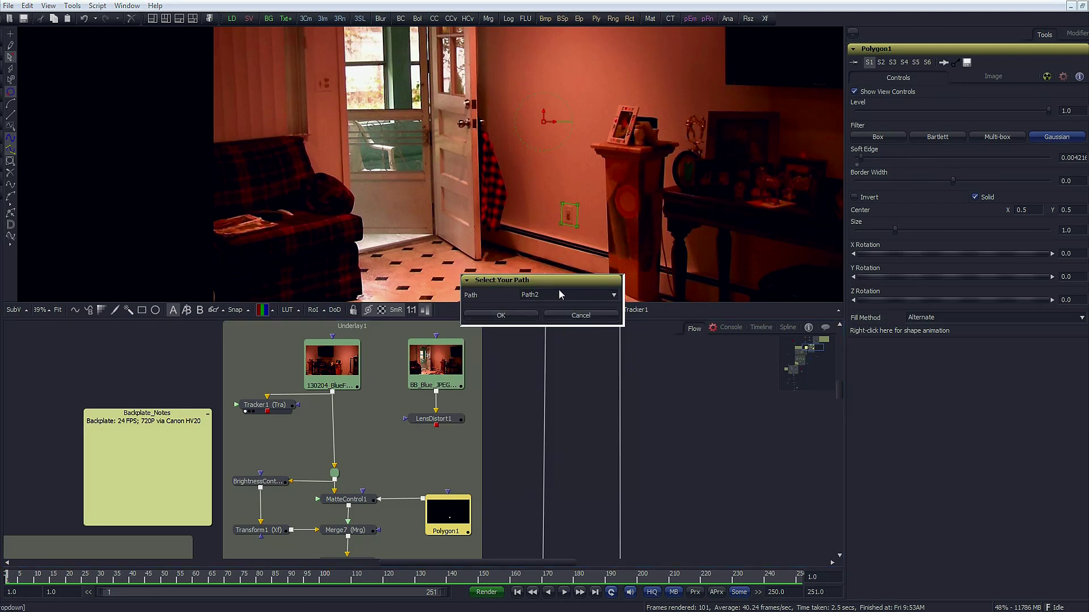
{"action": "left_click", "coordinate": [503, 318]}
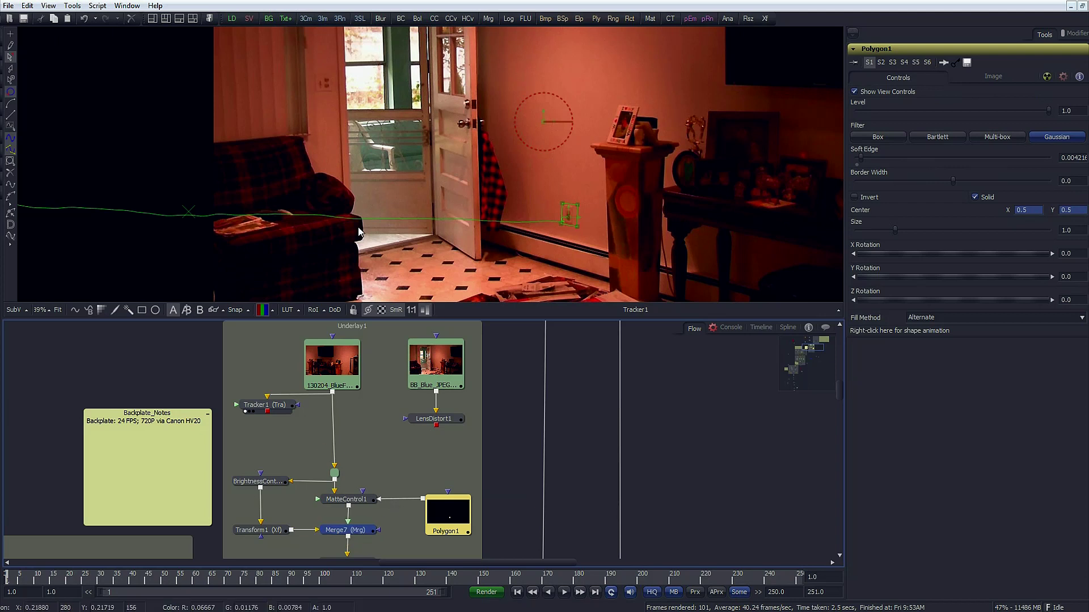
{"action": "left_click", "coordinate": [326, 537]}
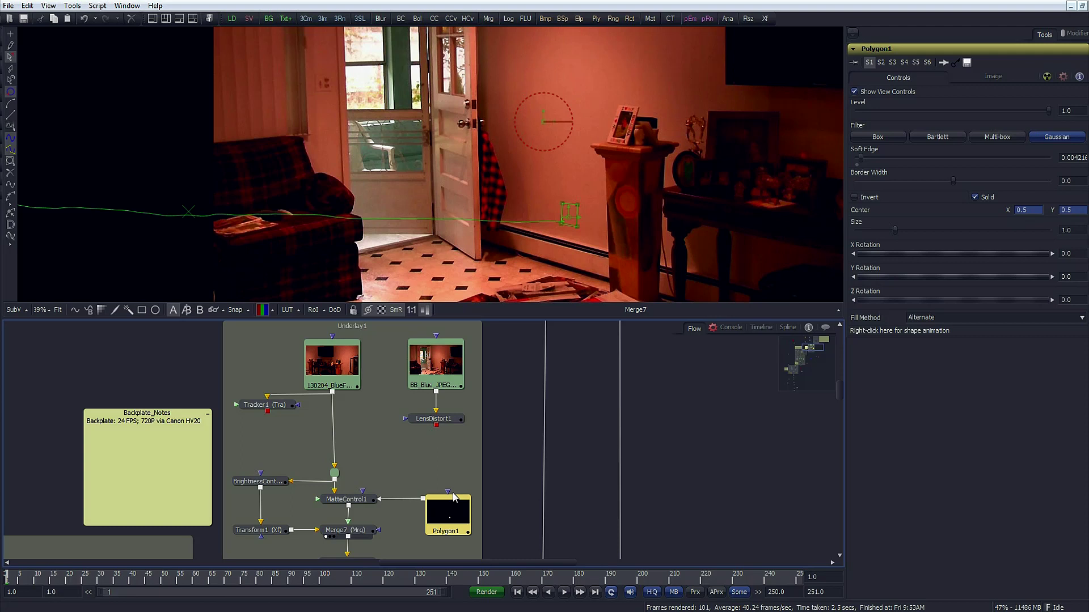
- Play the Merge7 composite through the pan, stop it, and scrub back to frame 151
{"action": "left_click", "coordinate": [347, 533]}
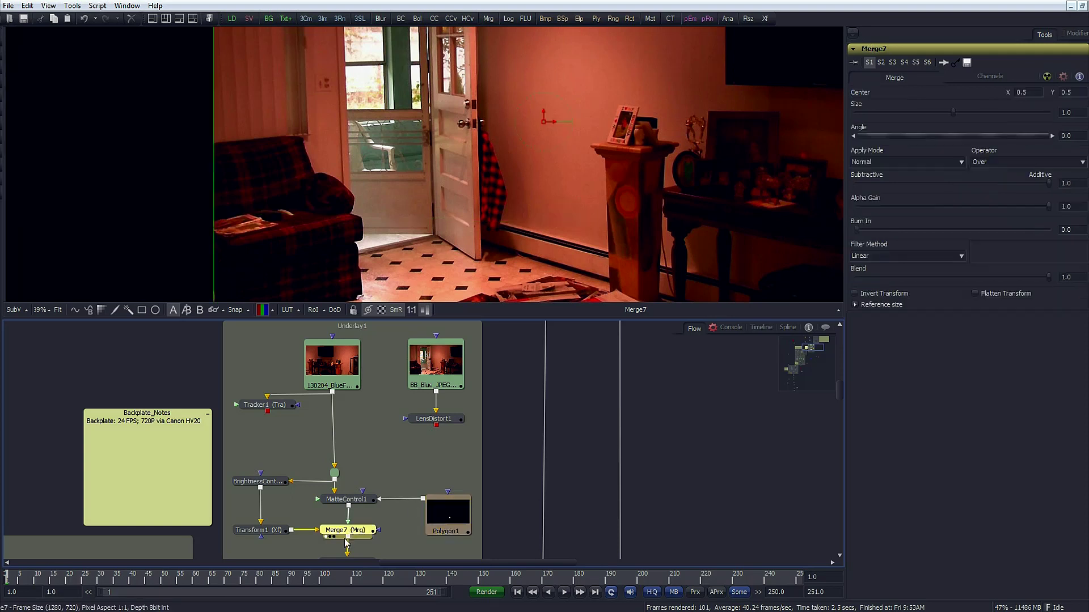
{"action": "left_click", "coordinate": [564, 594]}
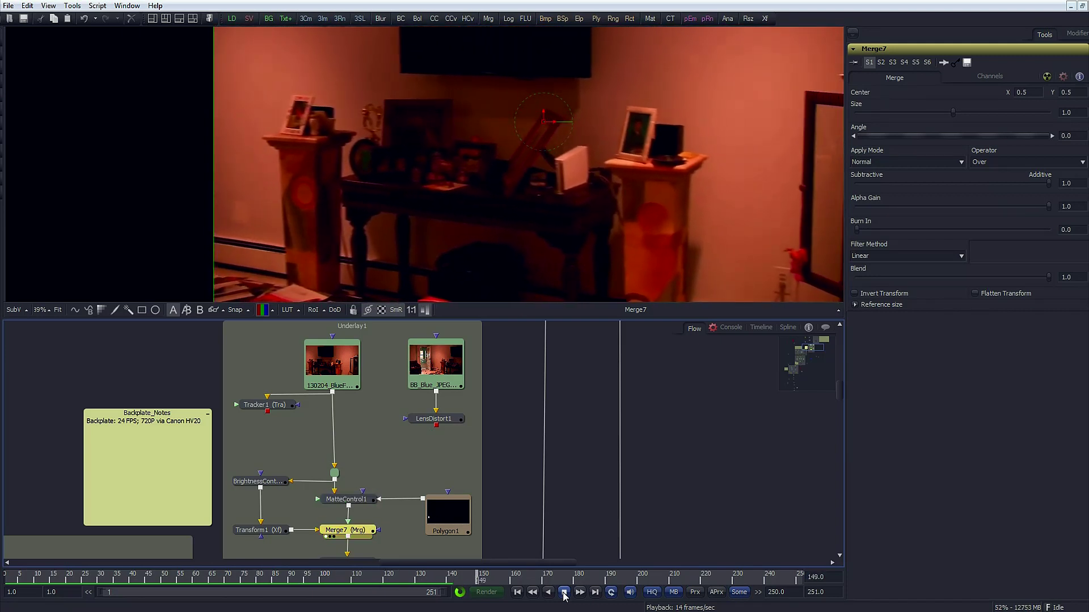
{"action": "left_click", "coordinate": [564, 593]}
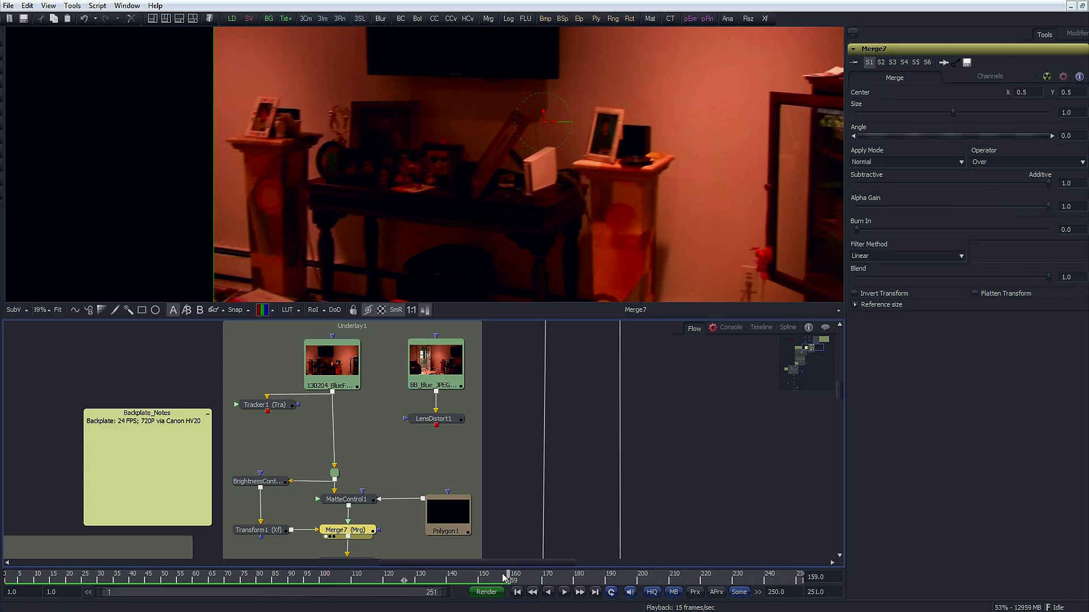
{"action": "left_click_drag", "start_coordinate": [504, 578], "coordinate": [483, 578]}
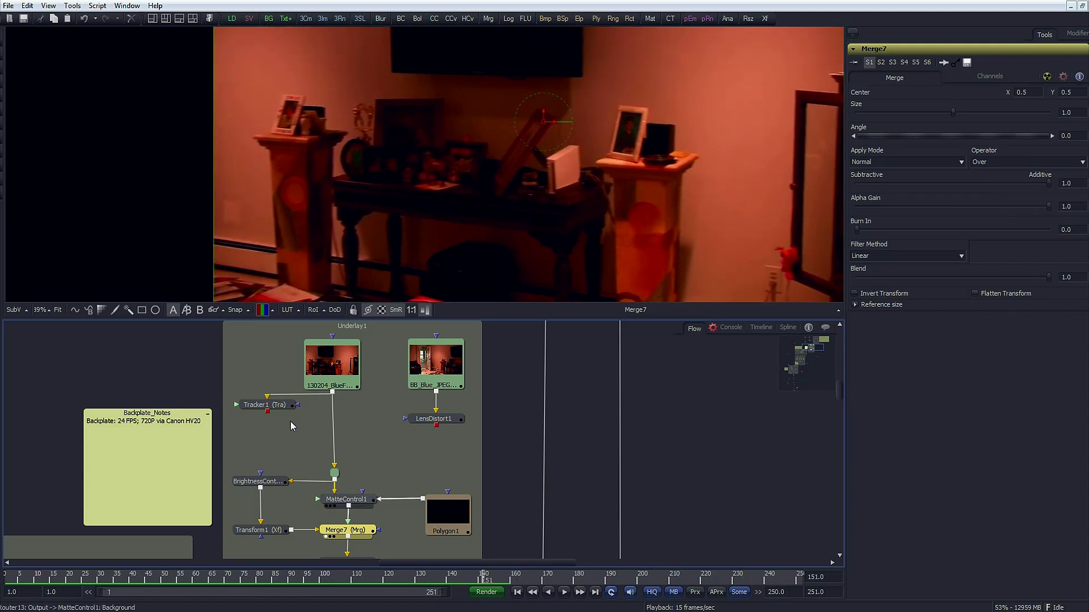
- Lower BrightnessContrast gamma to about 0.976, set a Contrast key, and scrub back to frame 1
{"action": "left_click", "coordinate": [263, 485]}
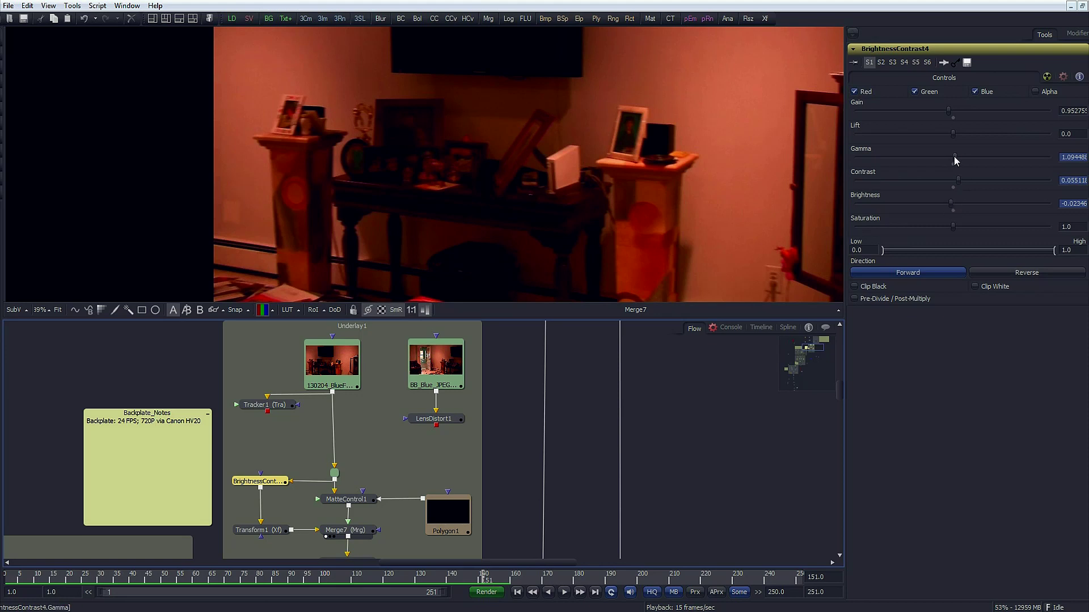
{"action": "left_click_drag", "start_coordinate": [957, 161], "coordinate": [952, 161]}
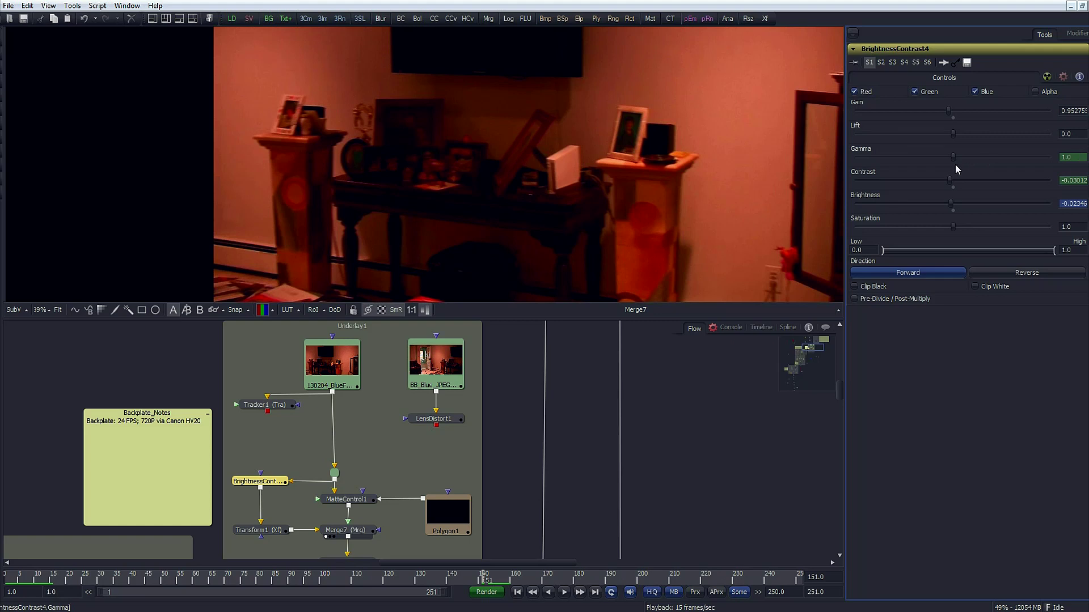
{"action": "right_click", "coordinate": [950, 180]}
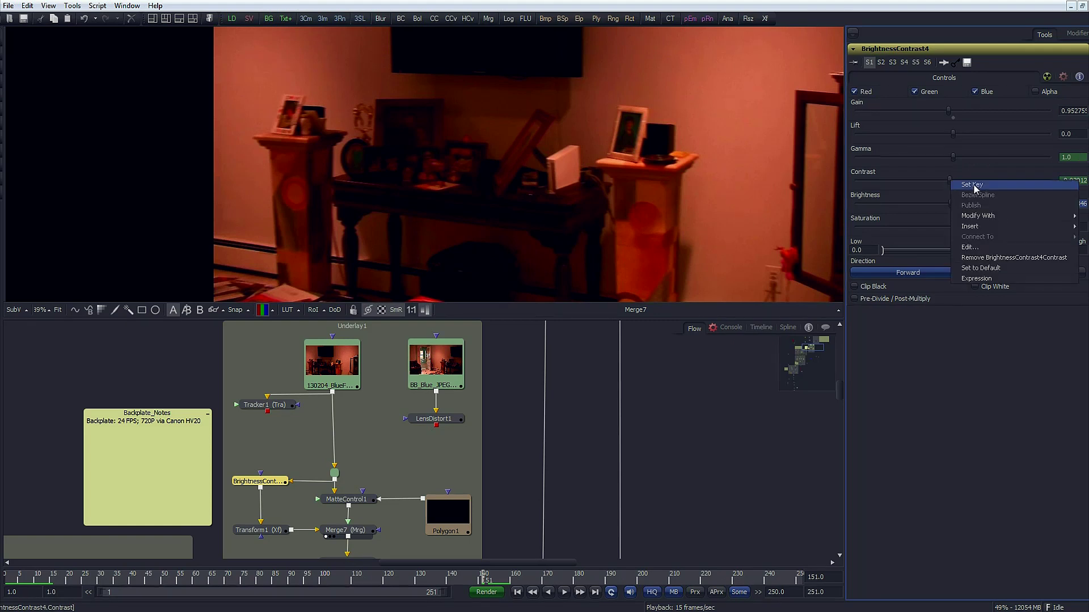
{"action": "left_click_drag", "start_coordinate": [478, 570], "coordinate": [54, 584]}
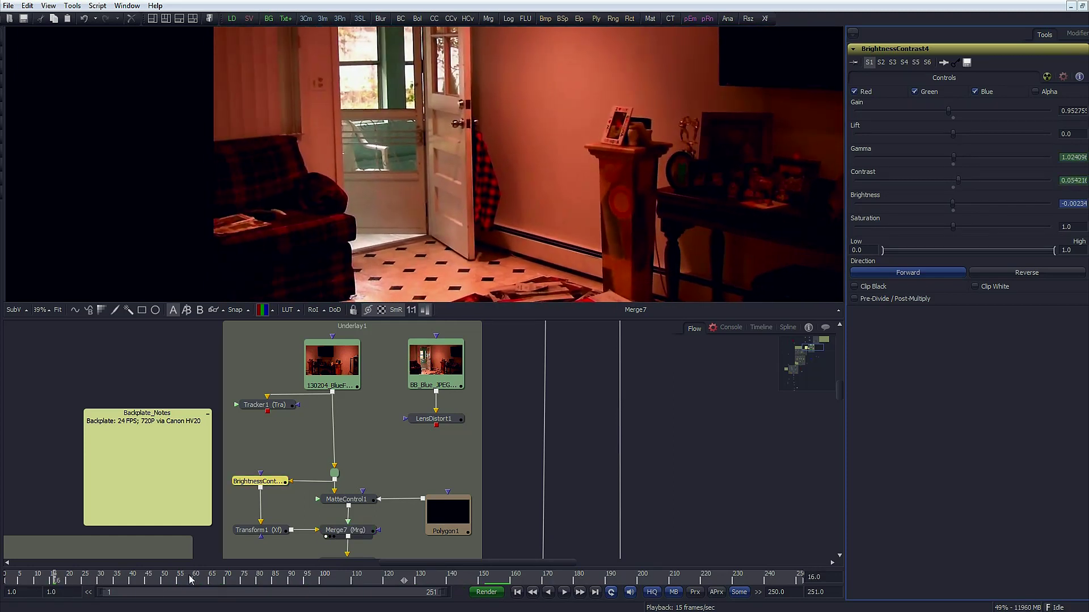
{"action": "left_click_drag", "start_coordinate": [190, 582], "coordinate": [6, 581]}
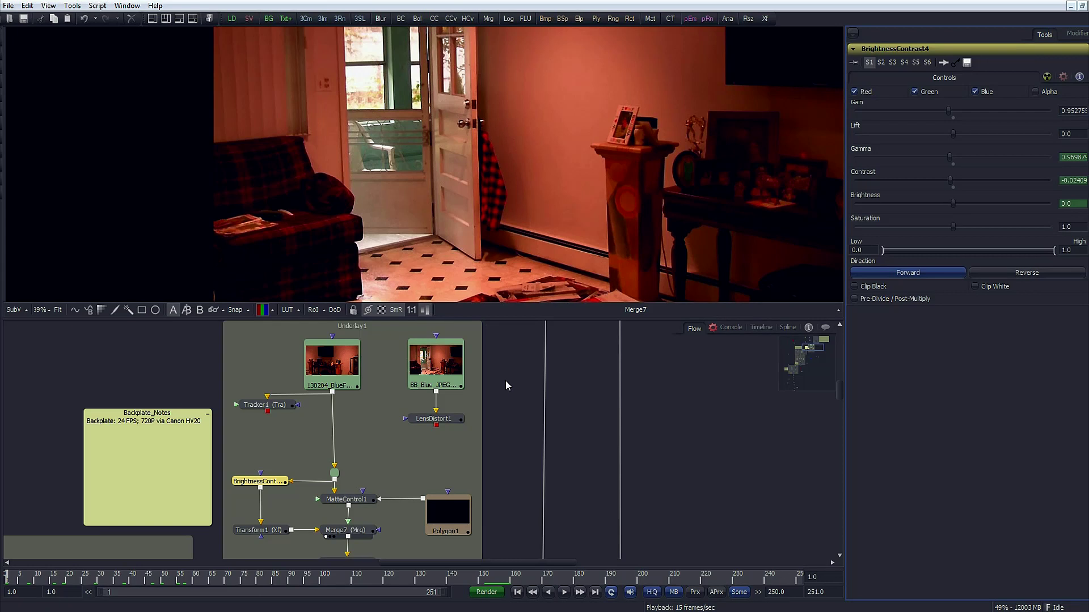
- Pan the flow to the DeepPixelWorkFlow group and check the Footage_WPP loader's 1280×720 float info
{"action": "left_click_drag", "start_coordinate": [506, 437], "coordinate": [624, 578]}
{"action": "left_click_drag", "start_coordinate": [566, 374], "coordinate": [576, 415]}
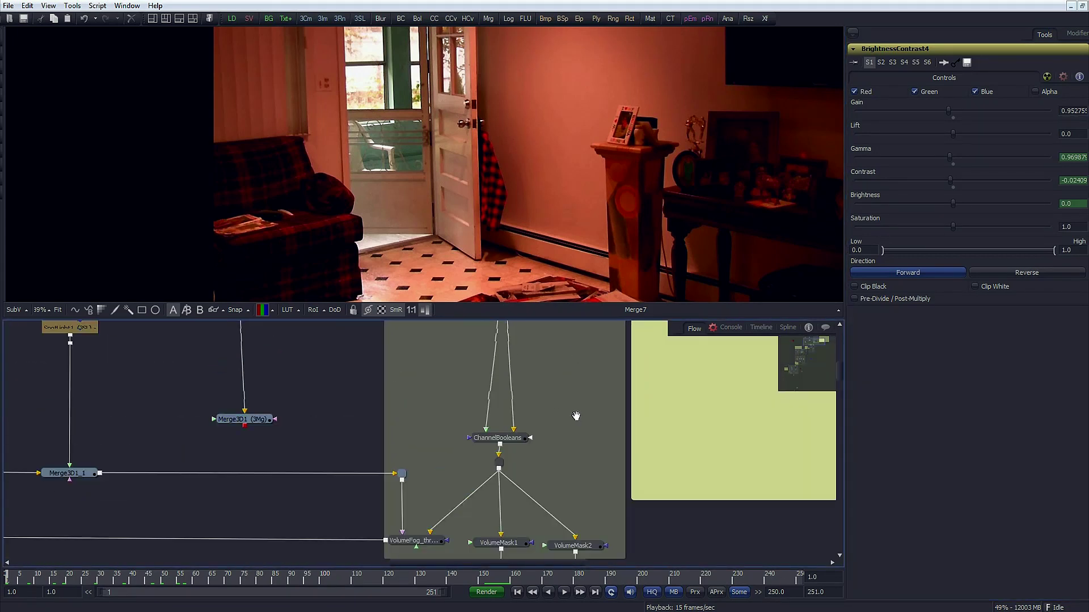
{"action": "scroll", "coordinate": [566, 397], "scroll_direction": "up", "scroll_amount": 2}
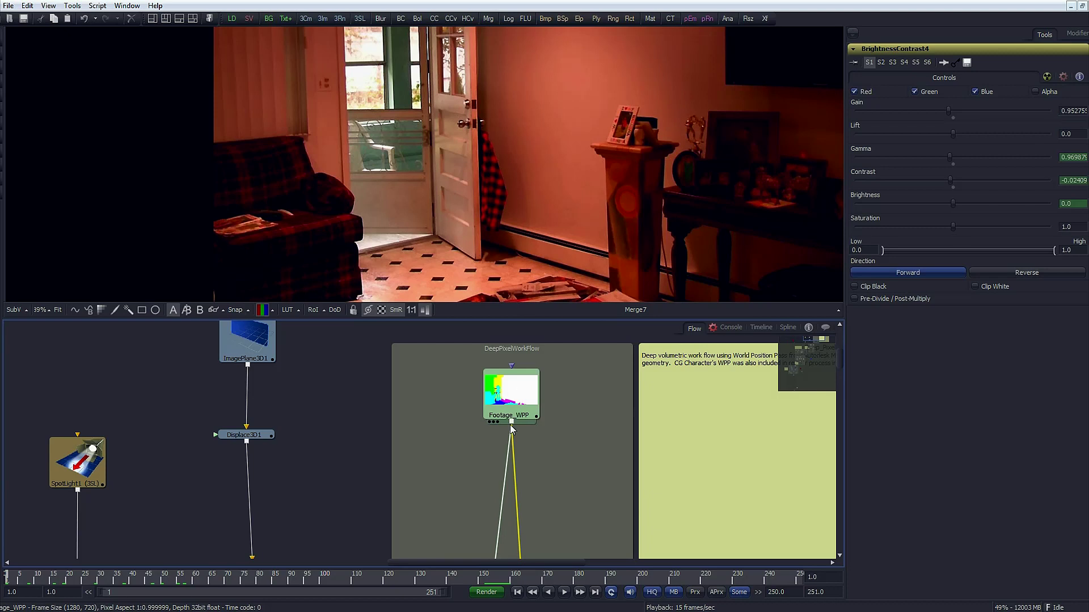
{"action": "mouse_move", "coordinate": [521, 394]}
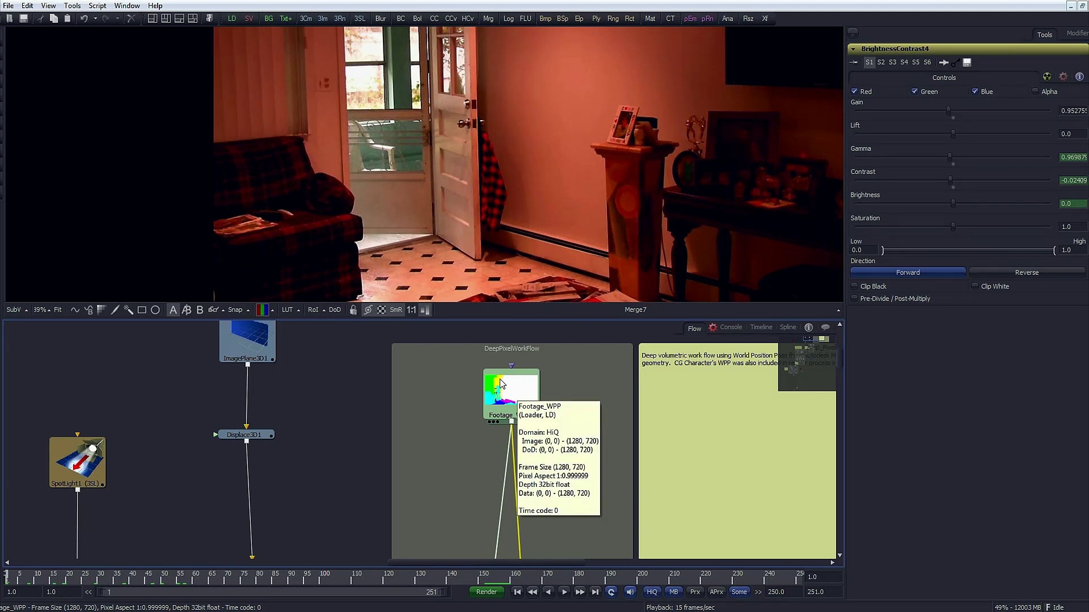